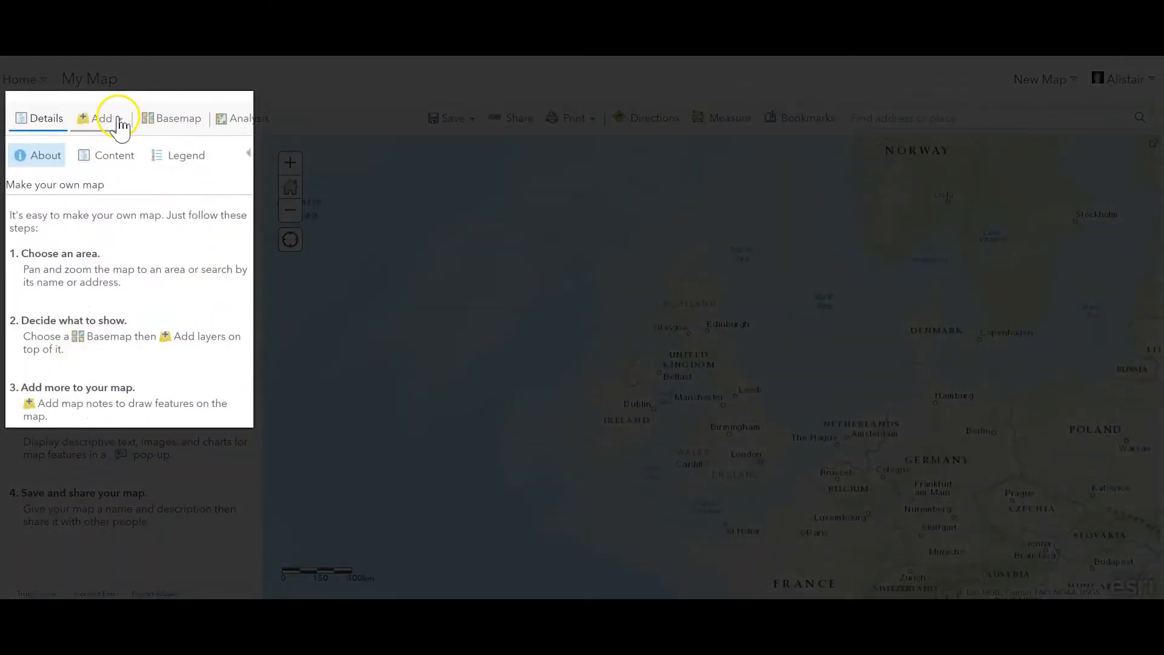
Step: Add the layer "Collated survey of how connected are you with continents" from My Content to the map and view its points worldwide
{"action": "left_click", "coordinate": [119, 120]}
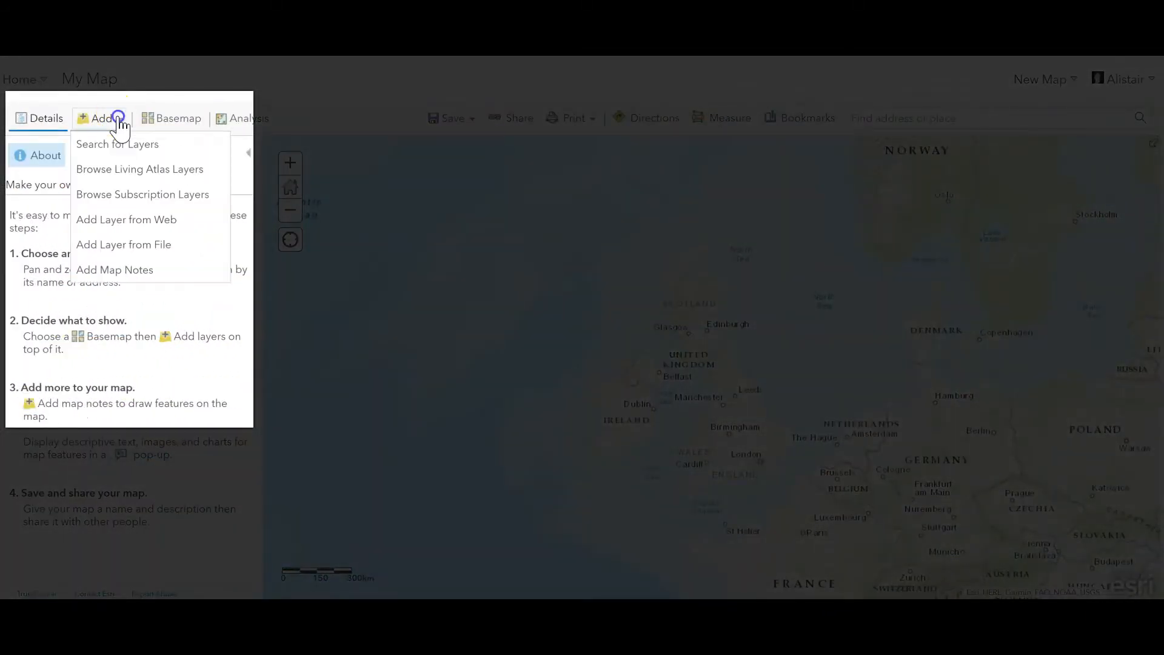
{"action": "left_click", "coordinate": [119, 146]}
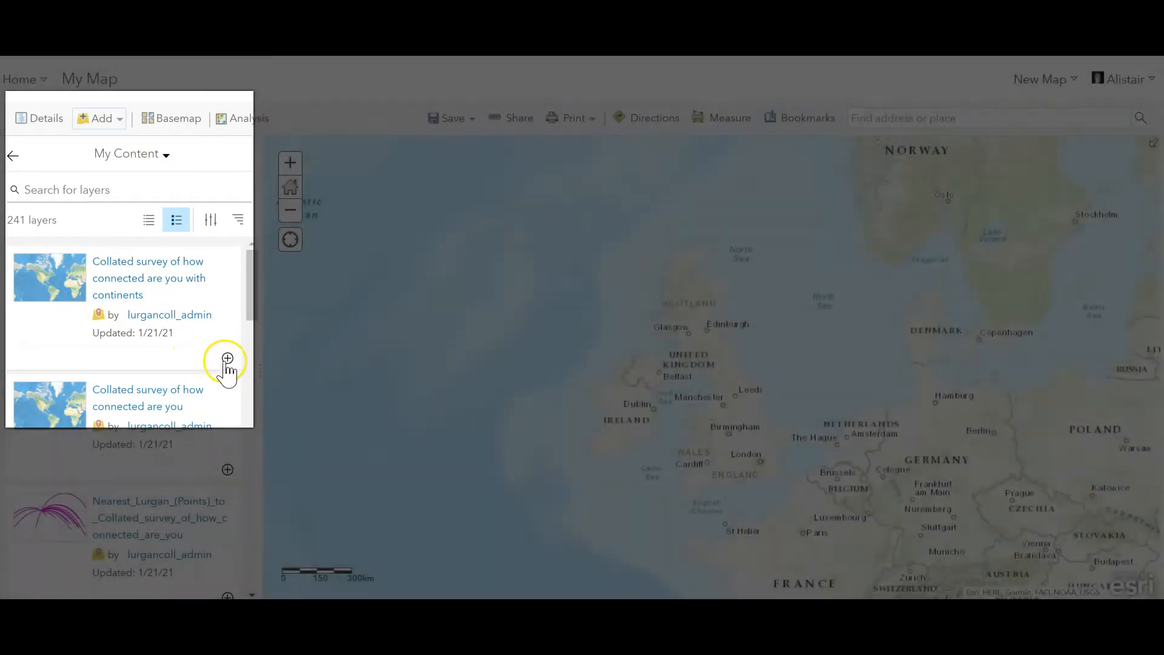
{"action": "left_click", "coordinate": [227, 359]}
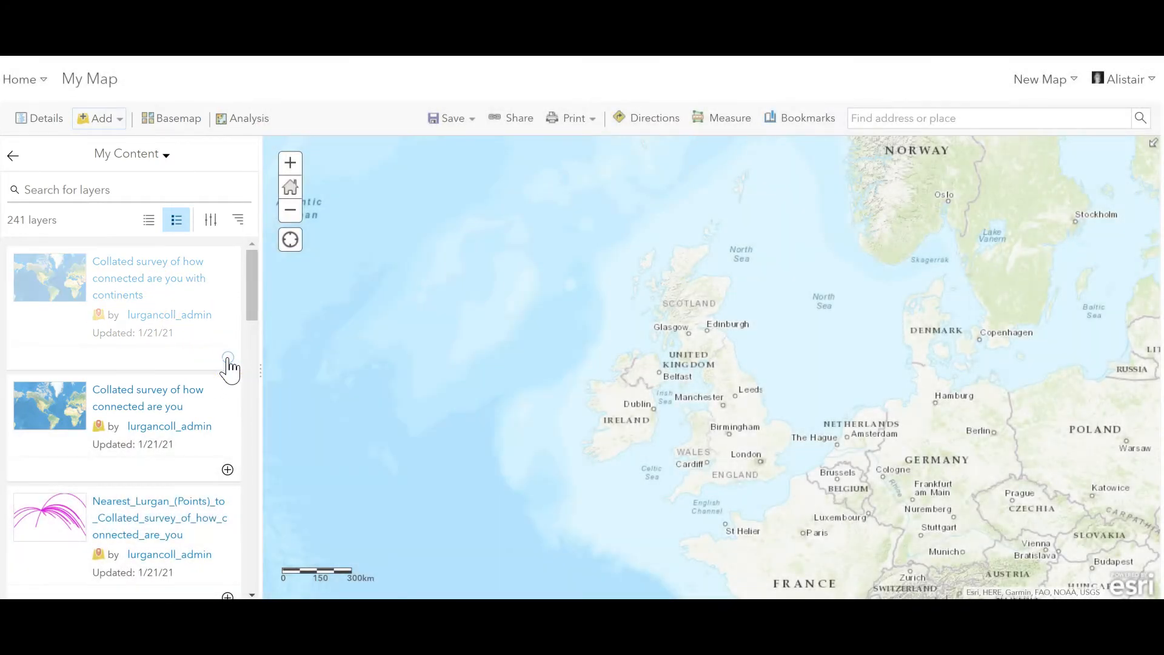
{"action": "scroll", "coordinate": [738, 408], "scroll_direction": "down", "scroll_amount": 3}
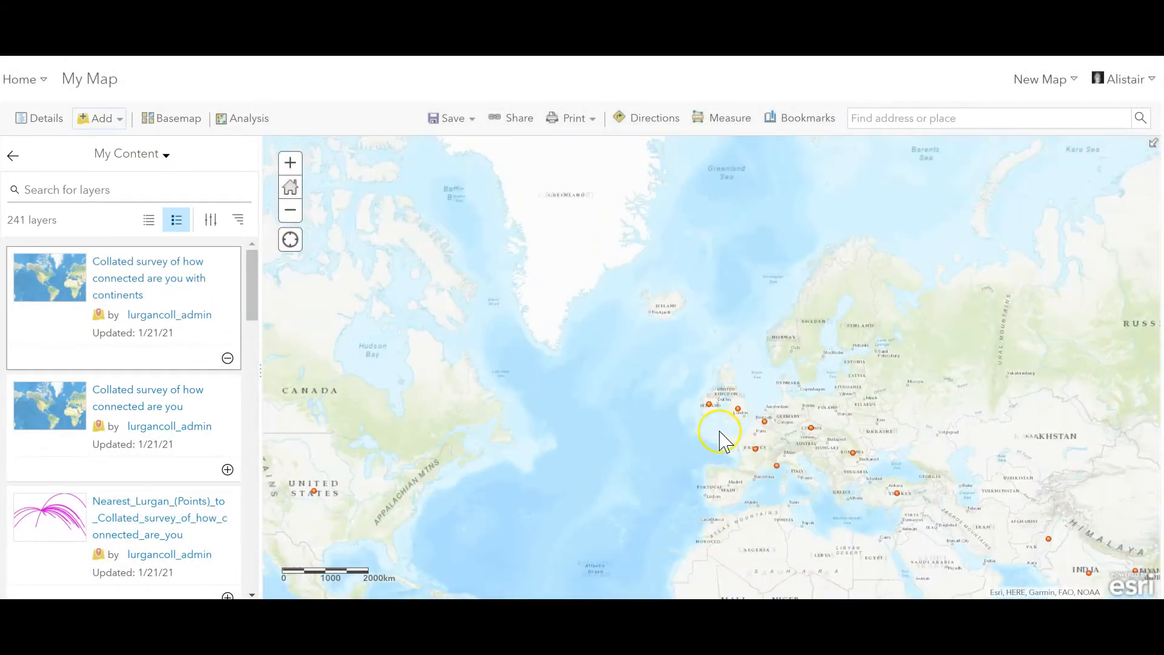
{"action": "scroll", "coordinate": [720, 441], "scroll_direction": "down", "scroll_amount": 1}
{"action": "left_click_drag", "start_coordinate": [670, 416], "coordinate": [651, 371]}
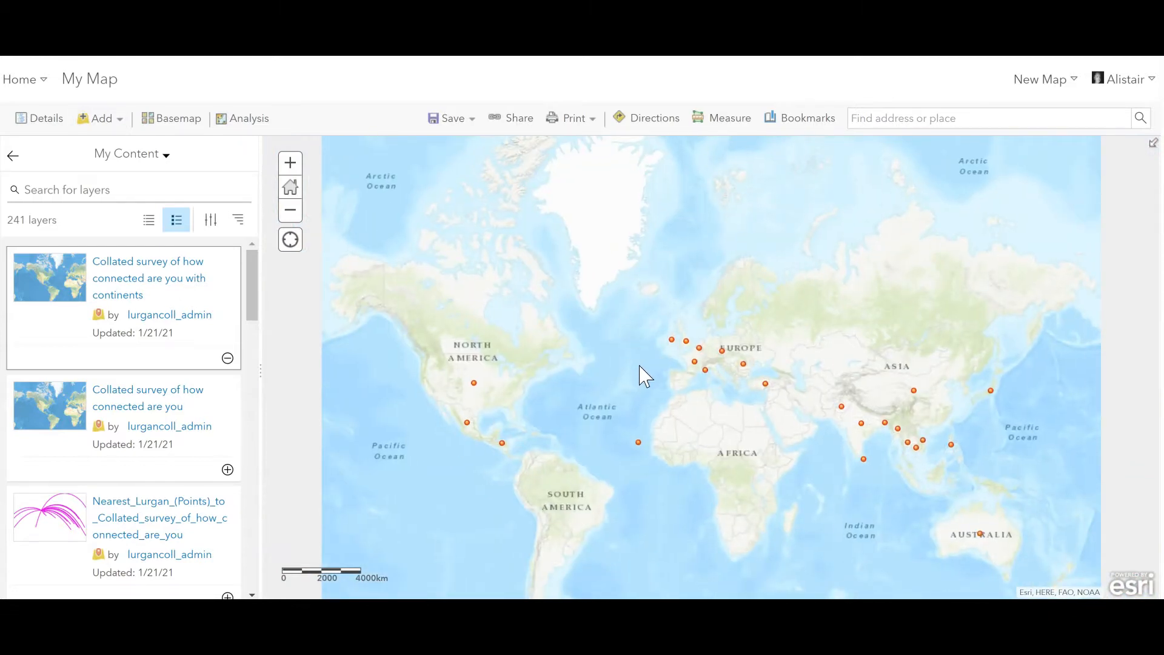
Step: Locate the town of Lurgan on the map, south-east of Lough Neagh in Northern Ireland
{"action": "scroll", "coordinate": [674, 341], "scroll_direction": "up", "scroll_amount": 5}
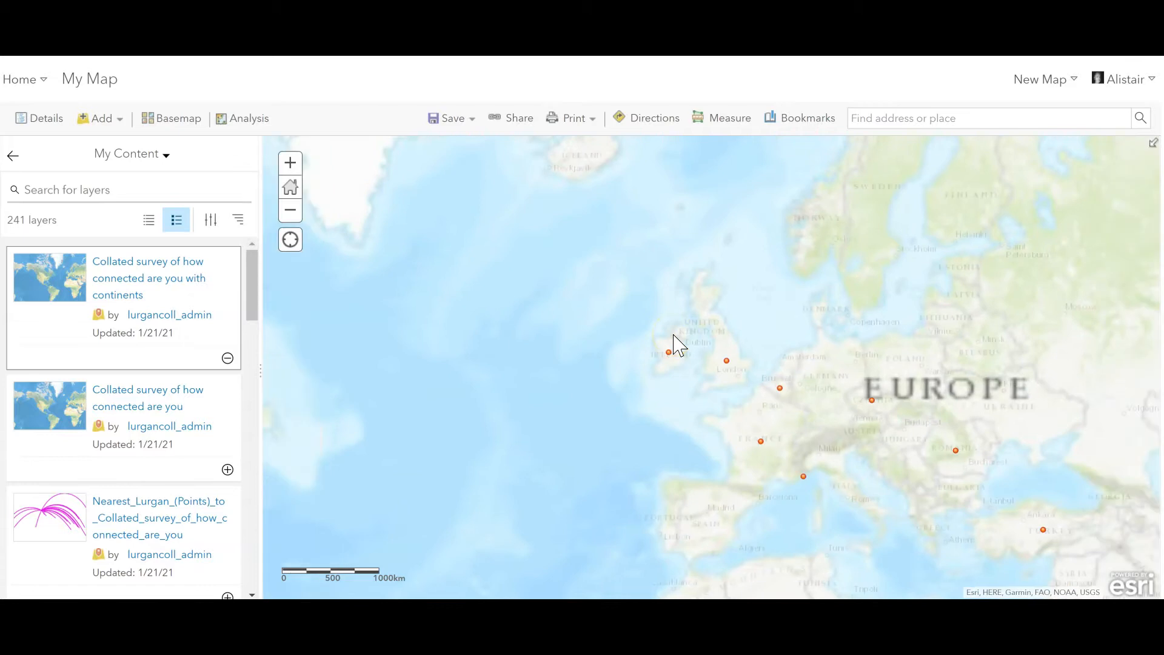
{"action": "scroll", "coordinate": [693, 338], "scroll_direction": "up", "scroll_amount": 2}
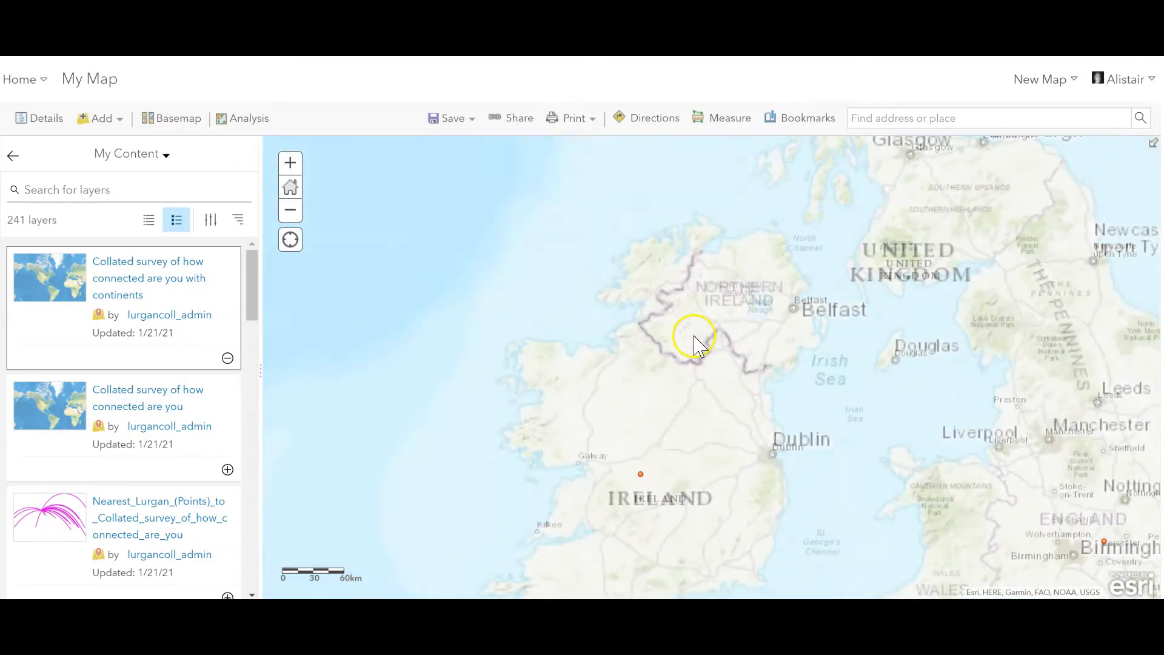
{"action": "left_click_drag", "start_coordinate": [753, 317], "coordinate": [662, 341]}
{"action": "scroll", "coordinate": [697, 337], "scroll_direction": "up", "scroll_amount": 1}
{"action": "left_click_drag", "start_coordinate": [737, 333], "coordinate": [690, 342]}
{"action": "scroll", "coordinate": [750, 342], "scroll_direction": "up", "scroll_amount": 1}
{"action": "scroll", "coordinate": [733, 349], "scroll_direction": "up", "scroll_amount": 1}
{"action": "left_click_drag", "start_coordinate": [832, 345], "coordinate": [691, 369]}
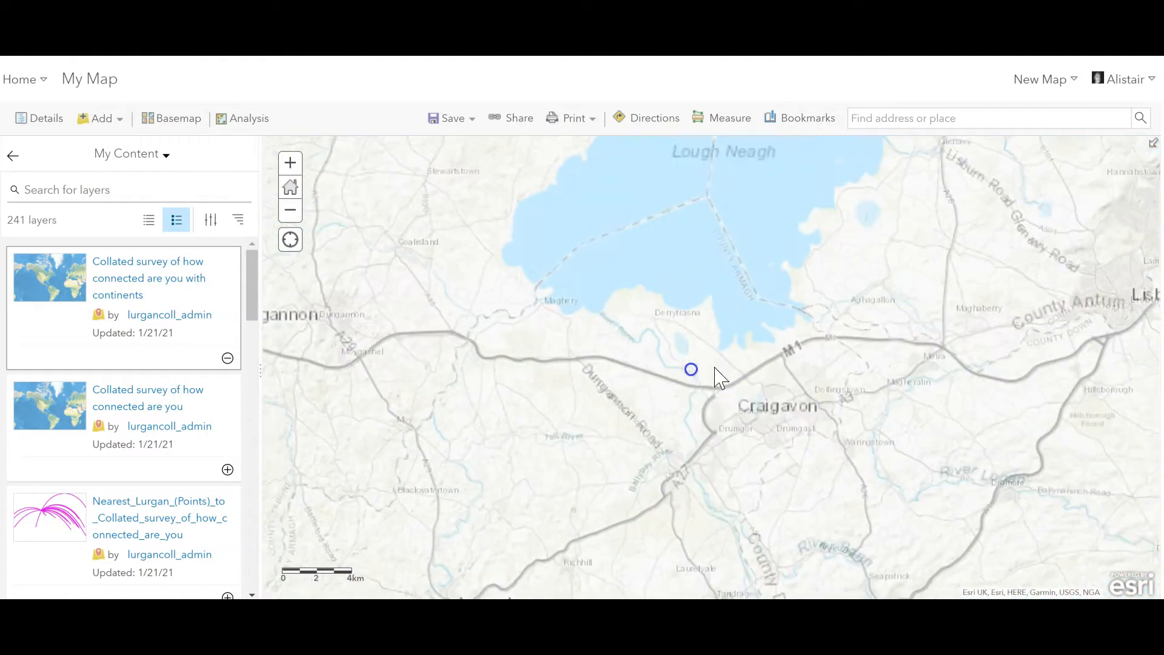
{"action": "scroll", "coordinate": [731, 372], "scroll_direction": "up", "scroll_amount": 2}
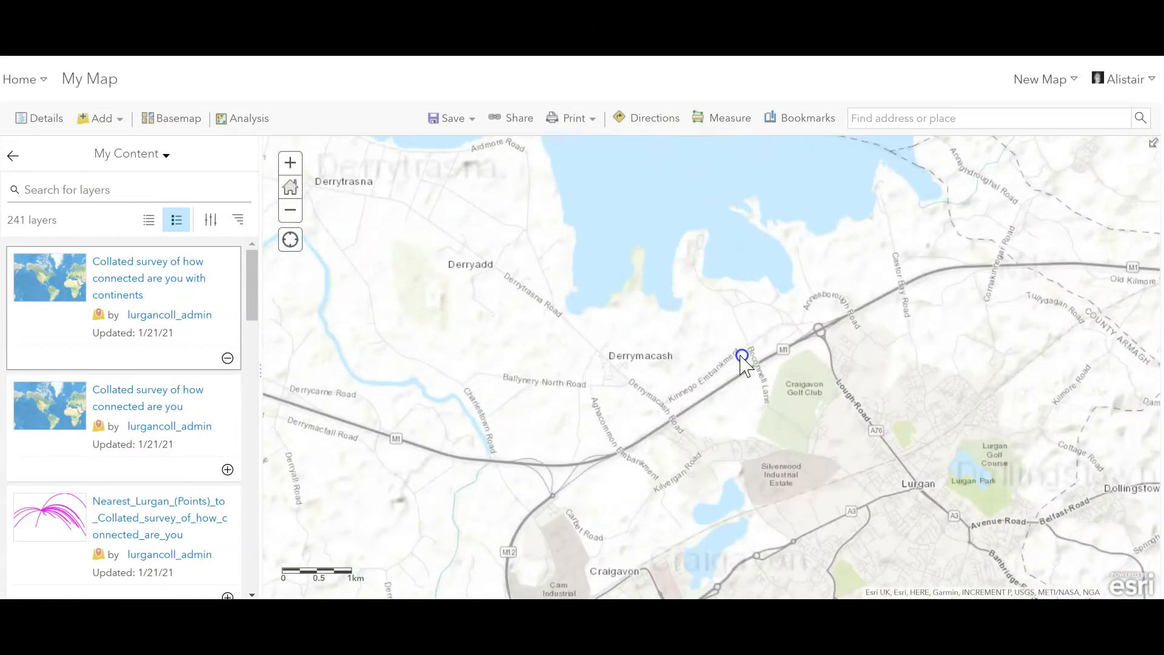
{"action": "left_click_drag", "start_coordinate": [870, 365], "coordinate": [797, 352]}
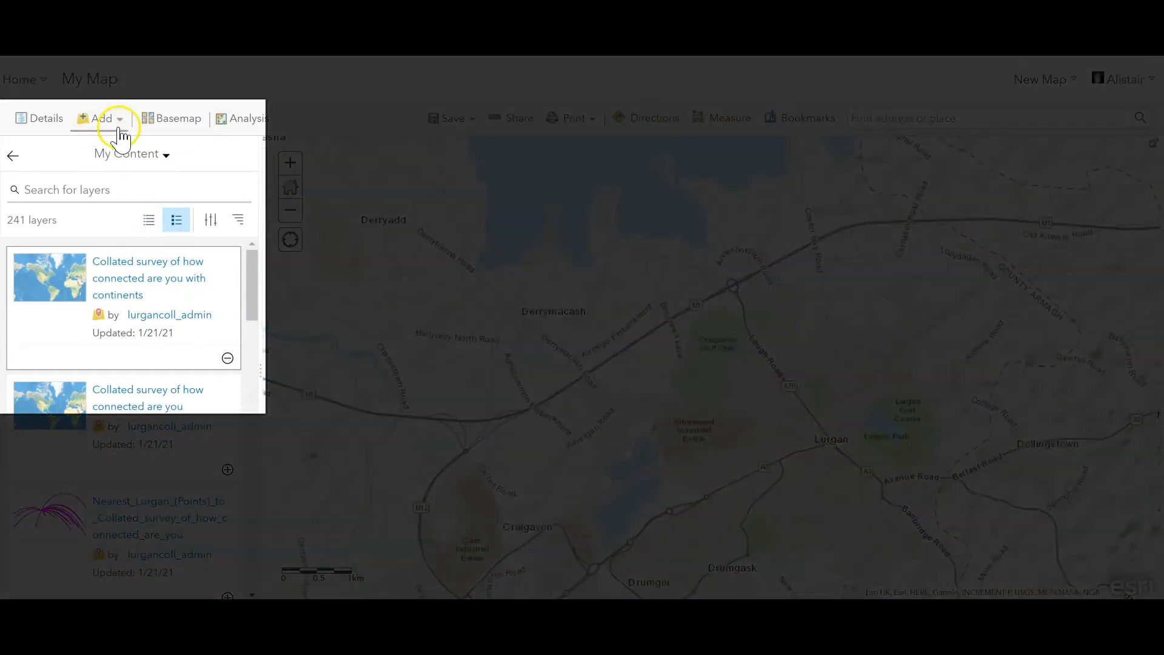
Step: Create a map notes layer named Lurgan with the Map Notes template
{"action": "left_click", "coordinate": [119, 119]}
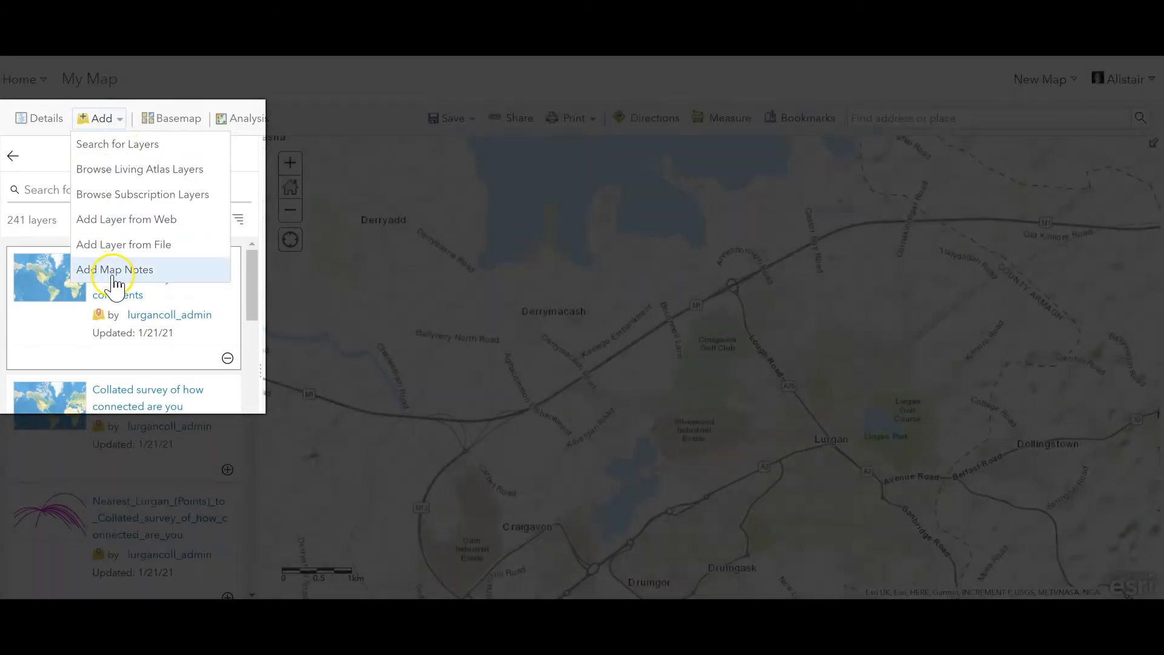
{"action": "left_click", "coordinate": [114, 271]}
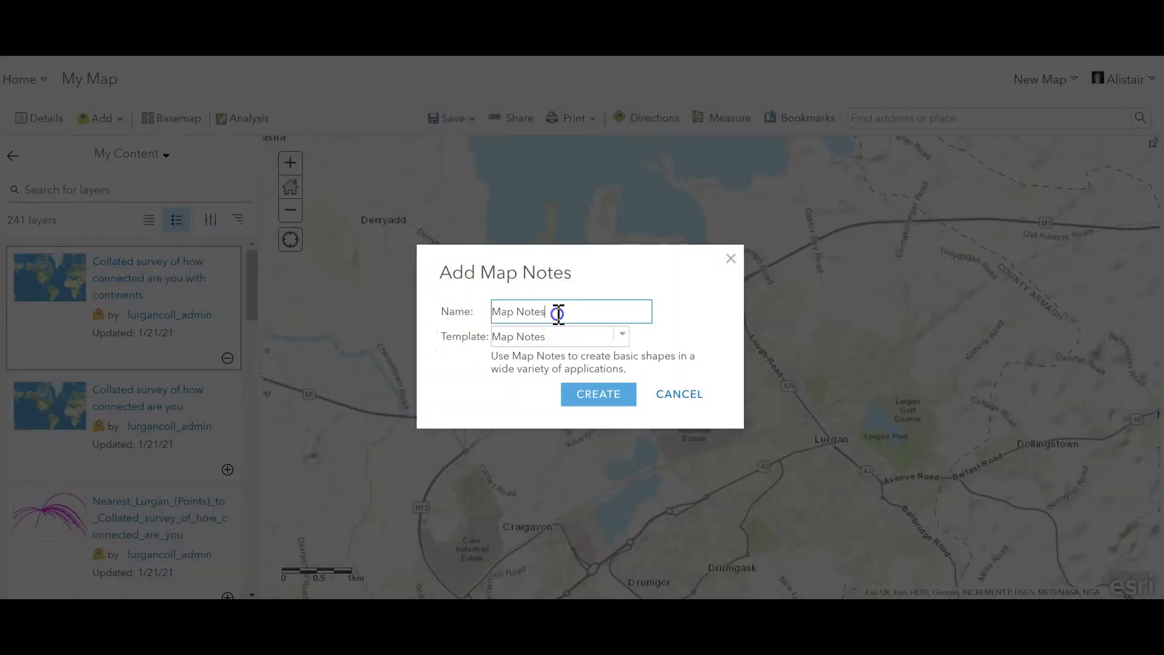
{"action": "left_click_drag", "start_coordinate": [556, 312], "coordinate": [450, 312]}
{"action": "type", "text": "Lur"}
{"action": "left_click", "coordinate": [596, 397]}
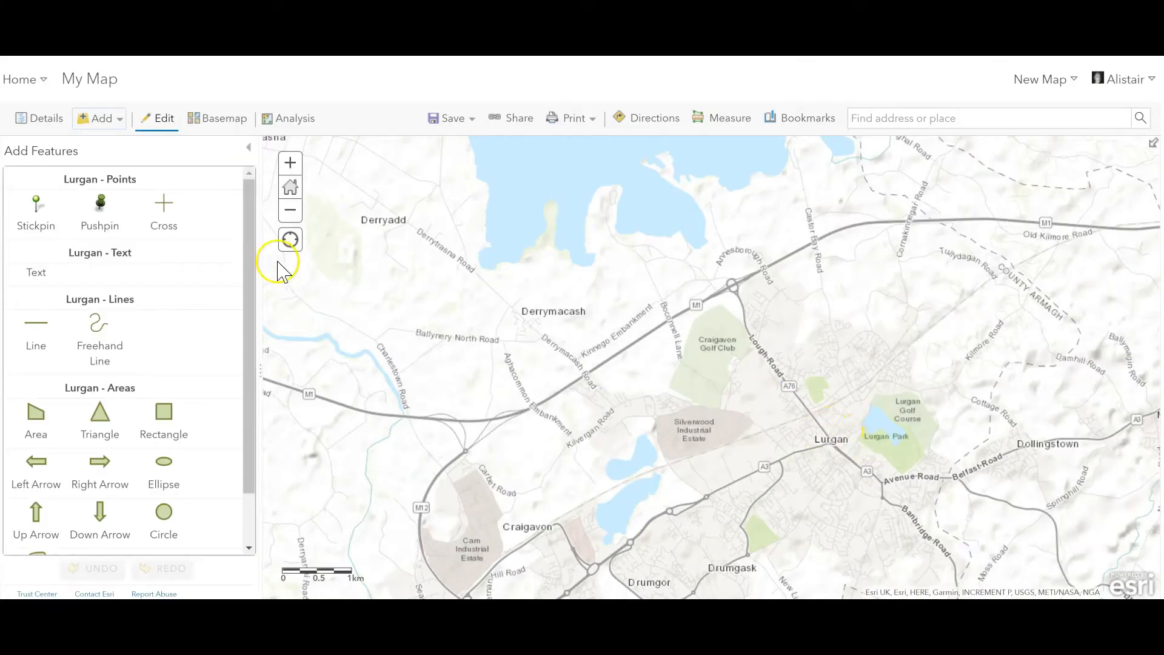
Step: Place a Stickpin point just north-west of the Lurgan label and title it Lurgan
{"action": "left_click", "coordinate": [34, 208]}
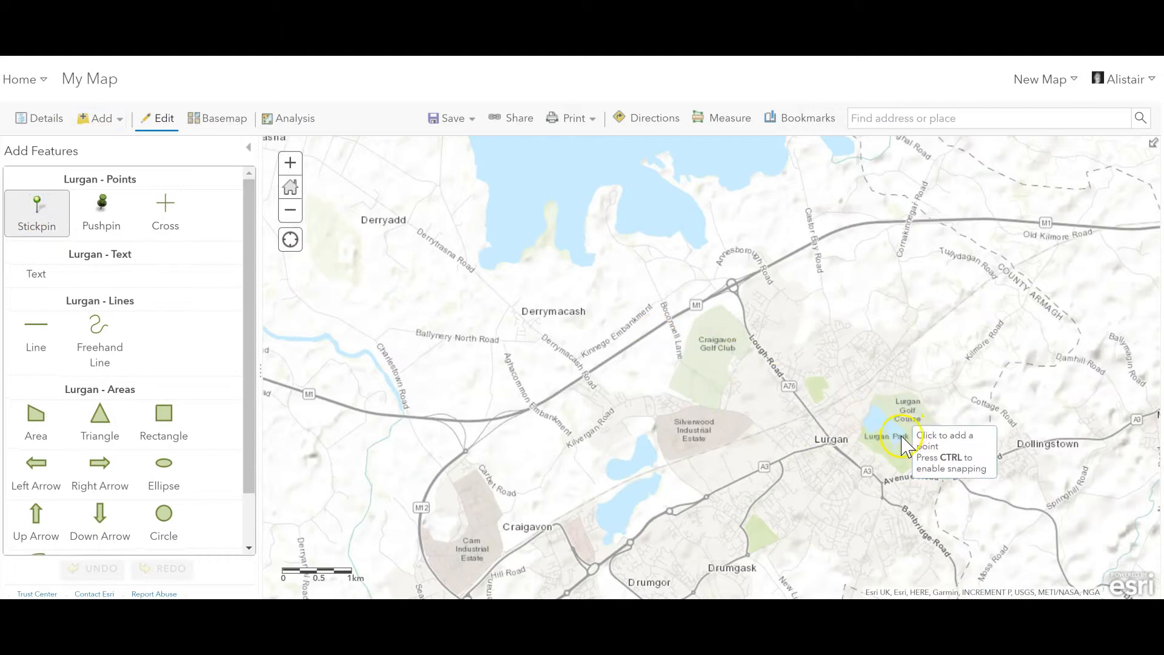
{"action": "left_click", "coordinate": [810, 408]}
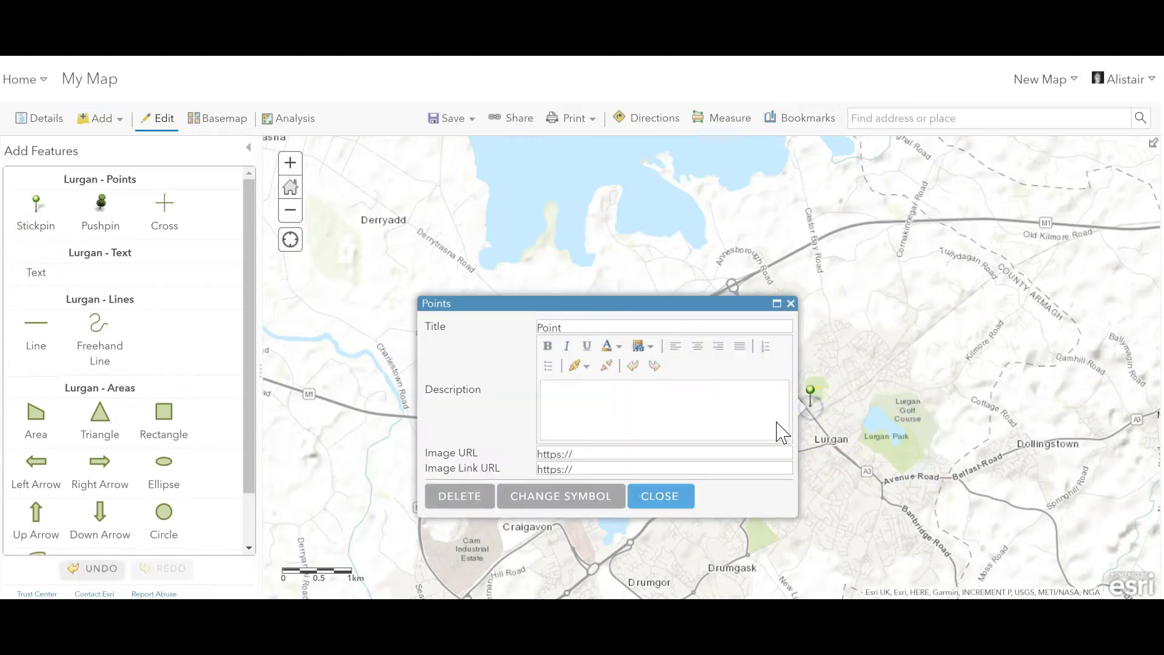
{"action": "left_click_drag", "start_coordinate": [568, 329], "coordinate": [525, 331]}
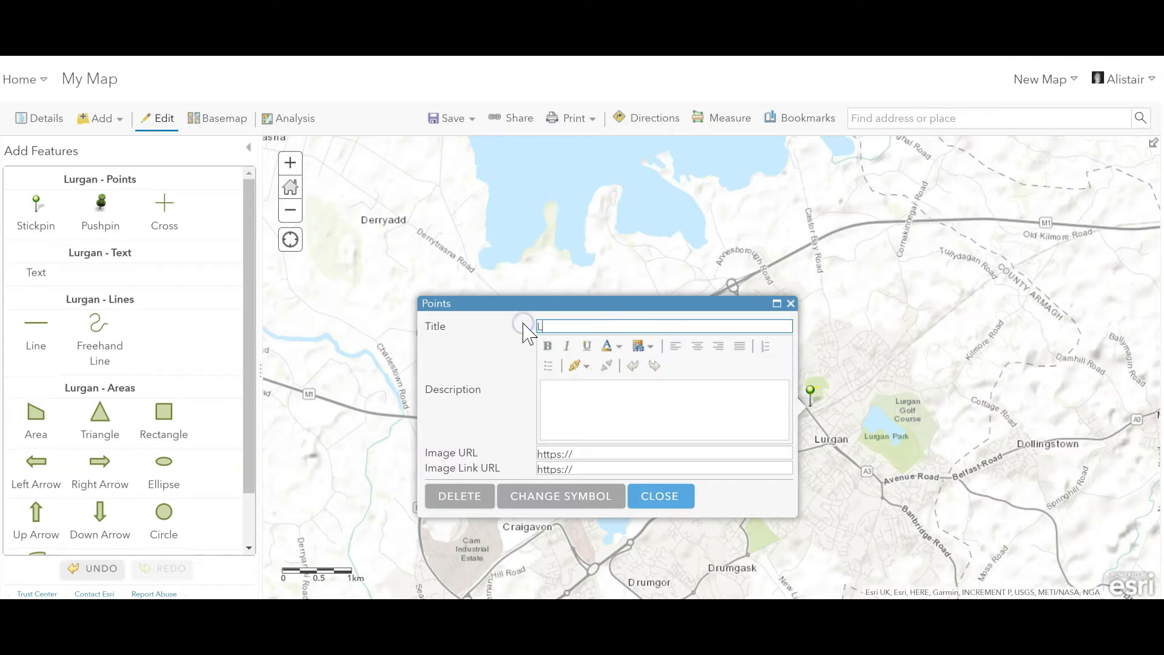
{"action": "type", "text": "Lurgan"}
{"action": "left_click", "coordinate": [660, 496]}
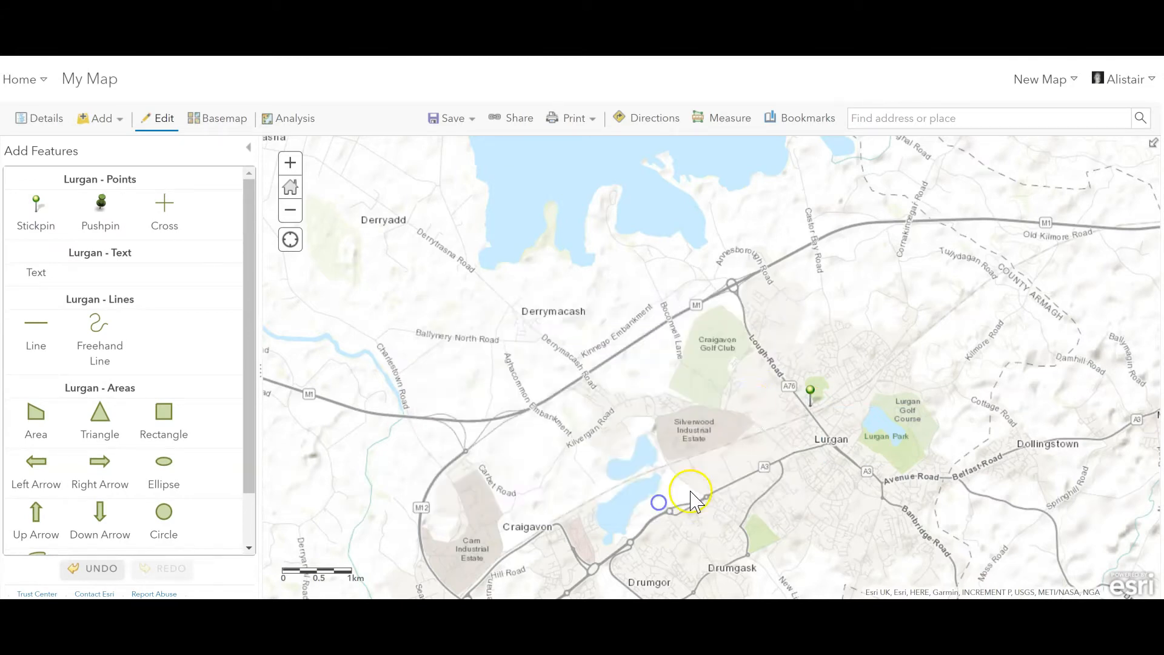
Step: Review the map's content list and compare the Lurgan pin with the survey points across the world
{"action": "scroll", "coordinate": [739, 362], "scroll_direction": "down", "scroll_amount": 1}
{"action": "scroll", "coordinate": [738, 364], "scroll_direction": "down", "scroll_amount": 4}
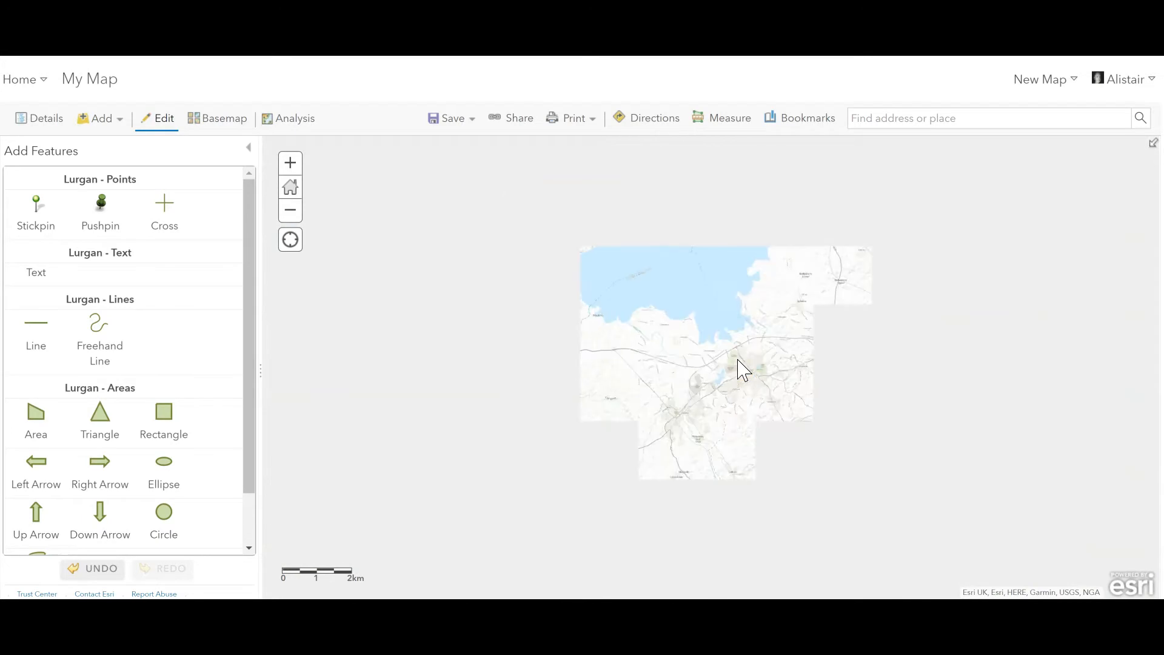
{"action": "scroll", "coordinate": [740, 367], "scroll_direction": "down", "scroll_amount": 3}
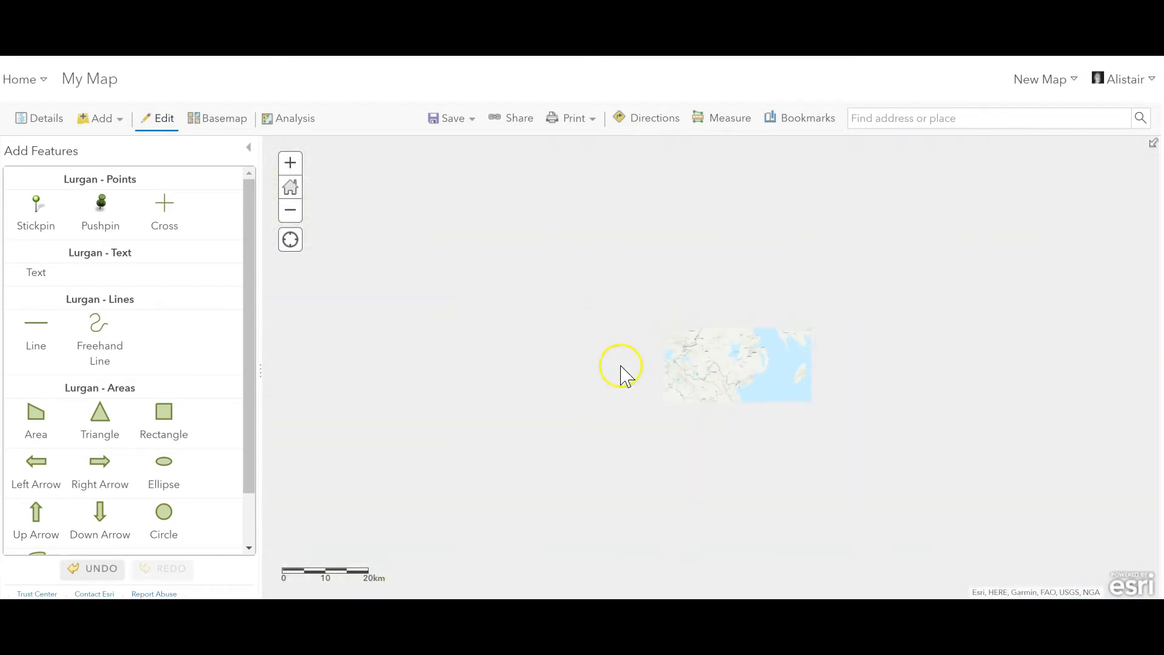
{"action": "left_click", "coordinate": [41, 118]}
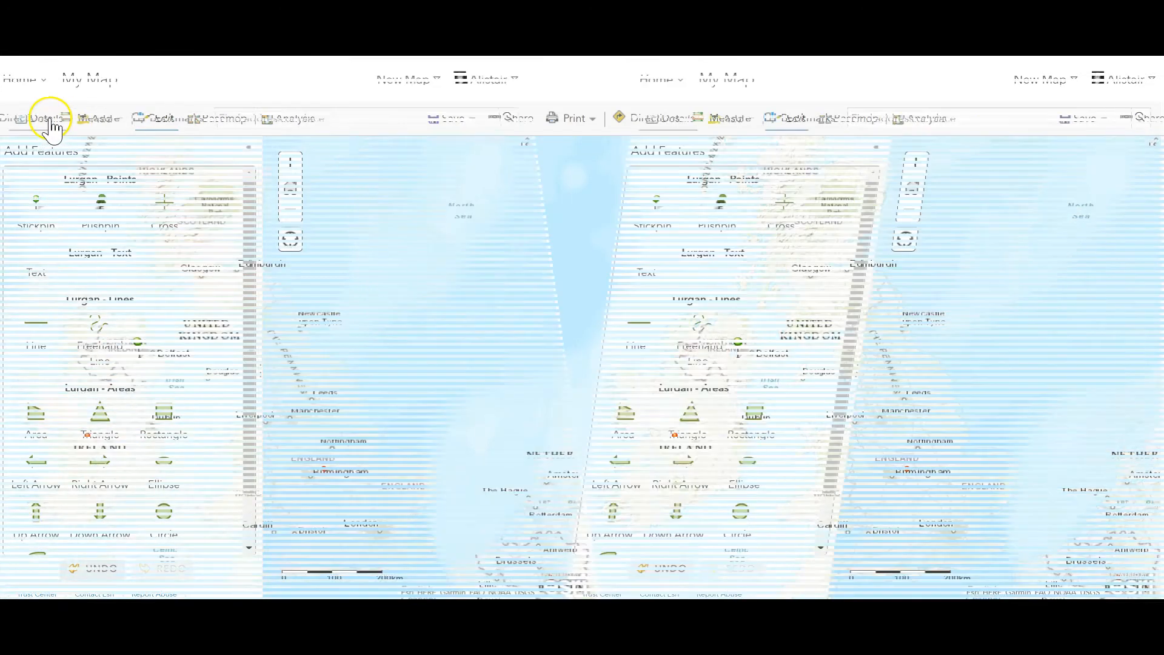
{"action": "left_click", "coordinate": [101, 156]}
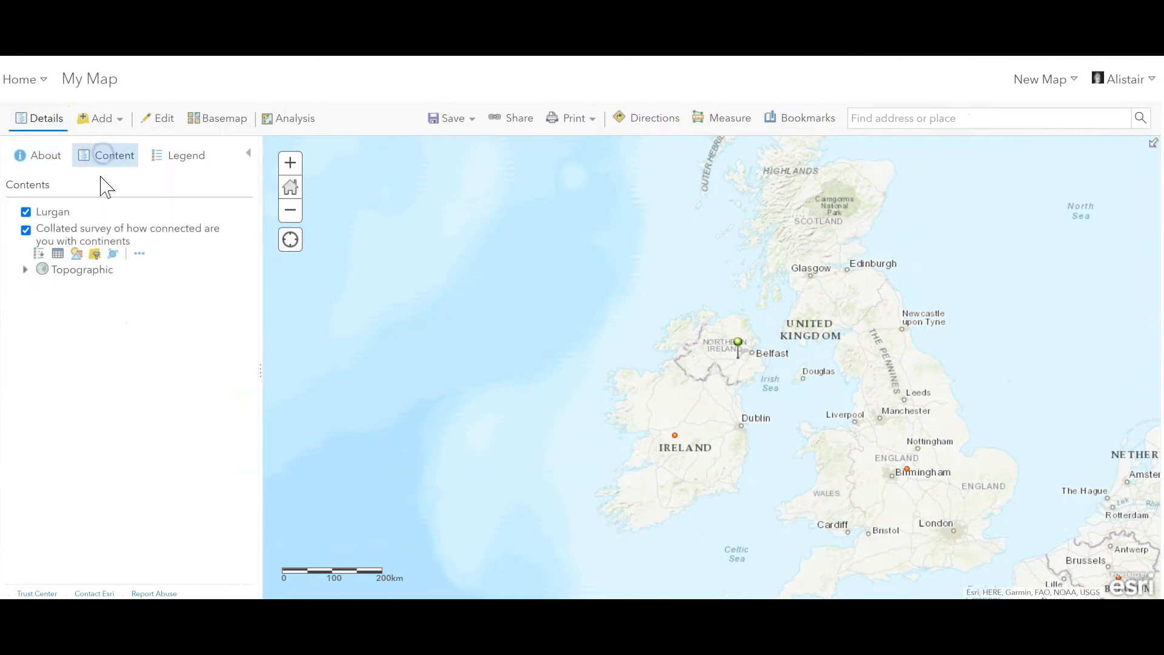
{"action": "mouse_move", "coordinate": [78, 251]}
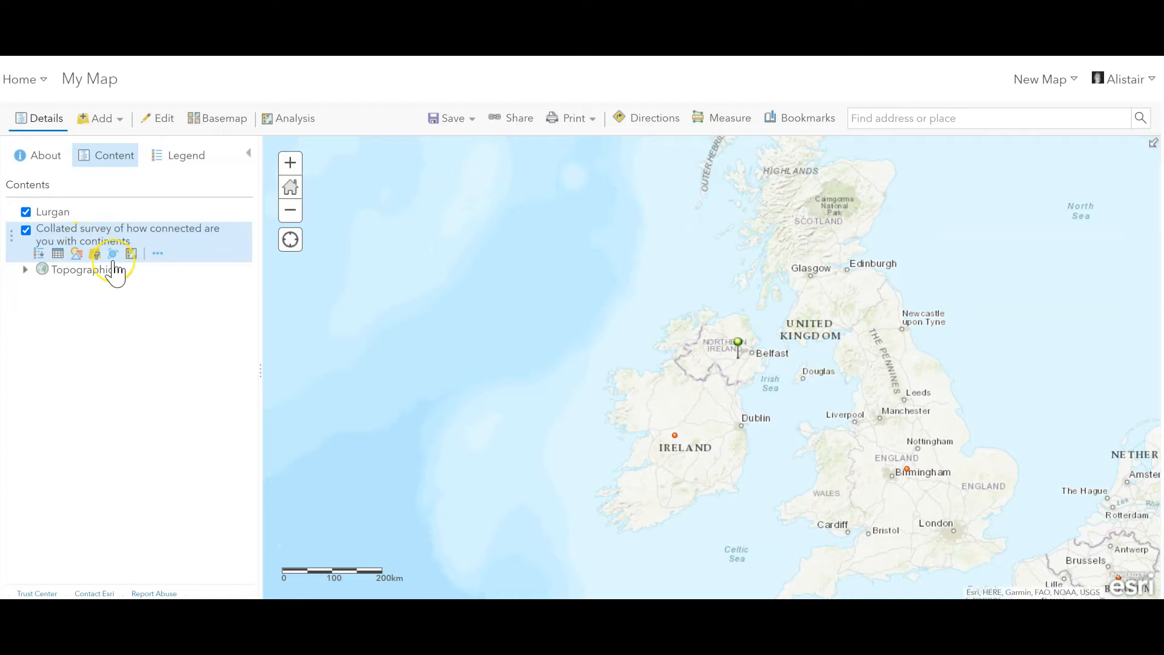
{"action": "scroll", "coordinate": [826, 364], "scroll_direction": "down", "scroll_amount": 2}
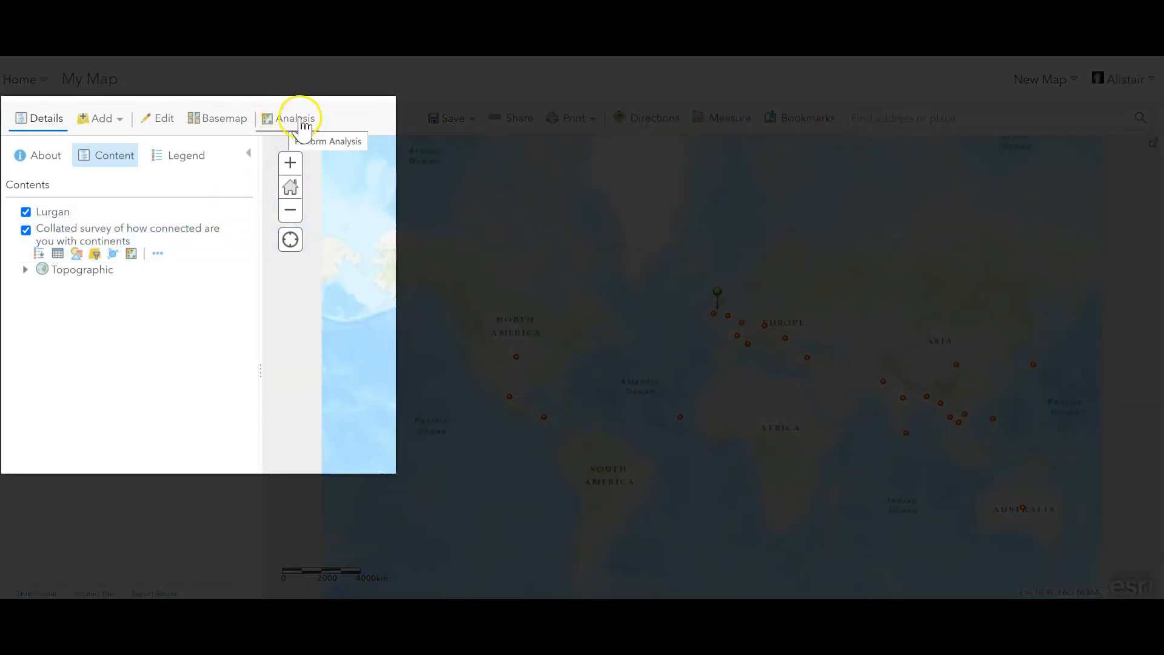
Step: Open the Find Nearest proximity analysis and look through its settings
{"action": "left_click", "coordinate": [299, 123]}
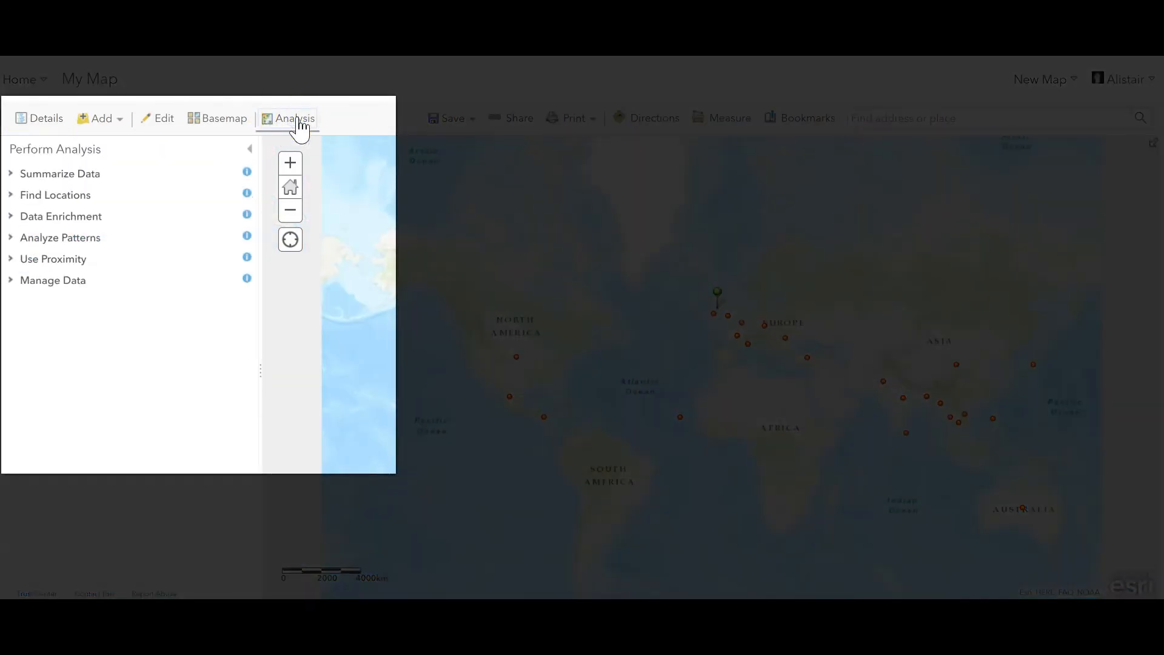
{"action": "left_click", "coordinate": [67, 239]}
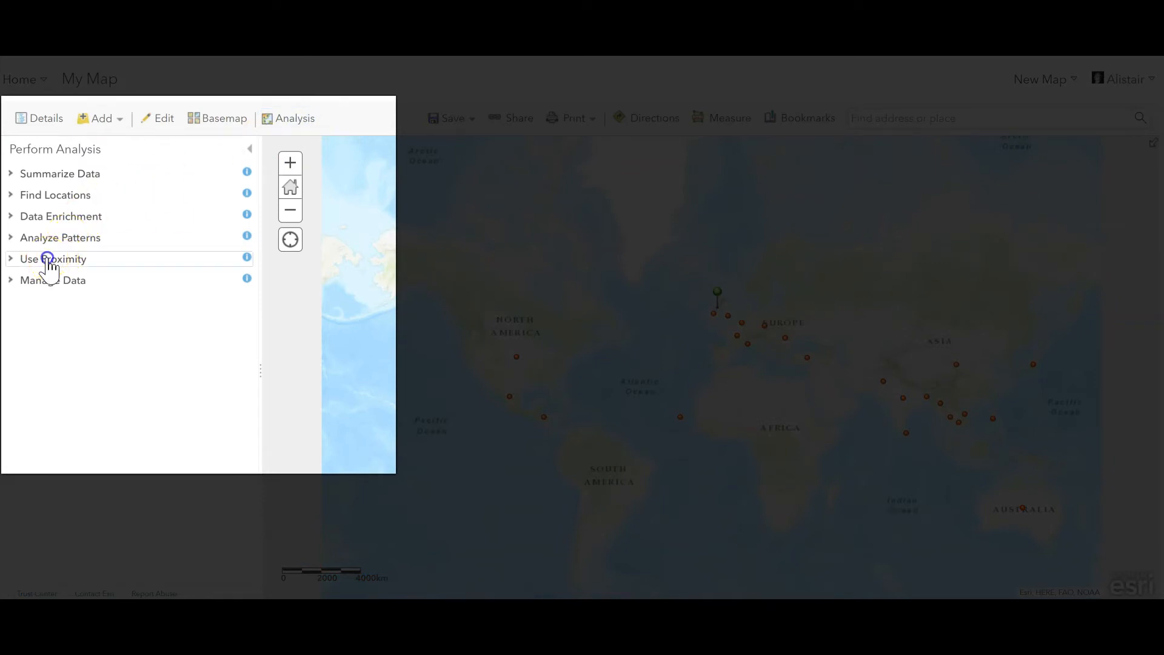
{"action": "left_click", "coordinate": [49, 259]}
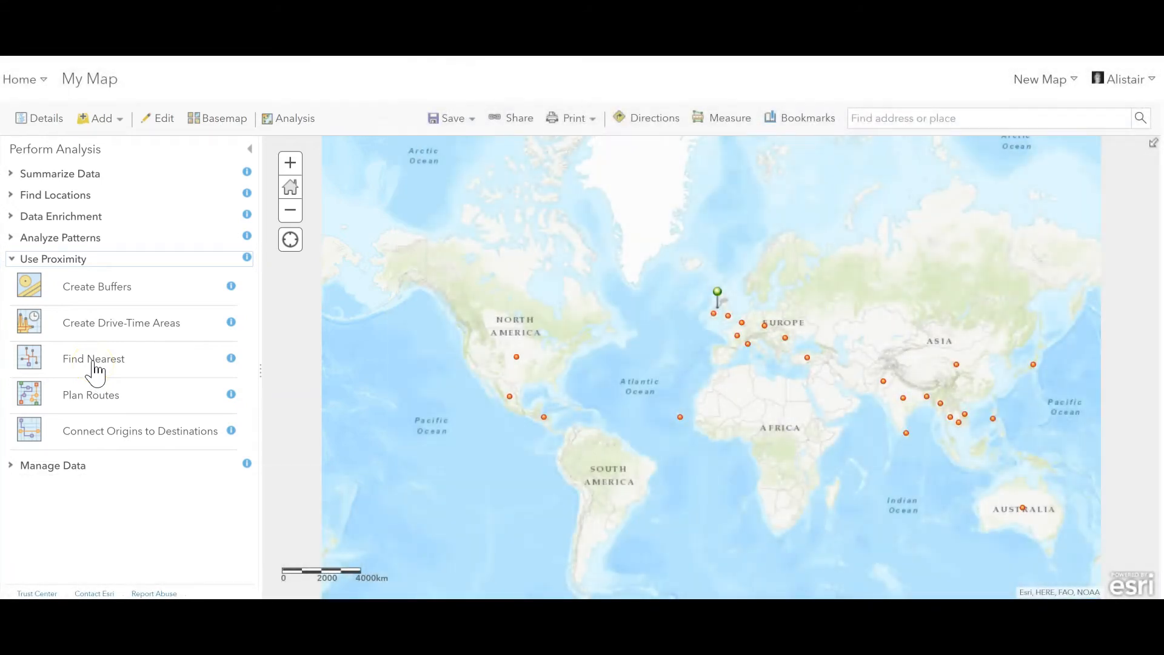
{"action": "left_click", "coordinate": [94, 360]}
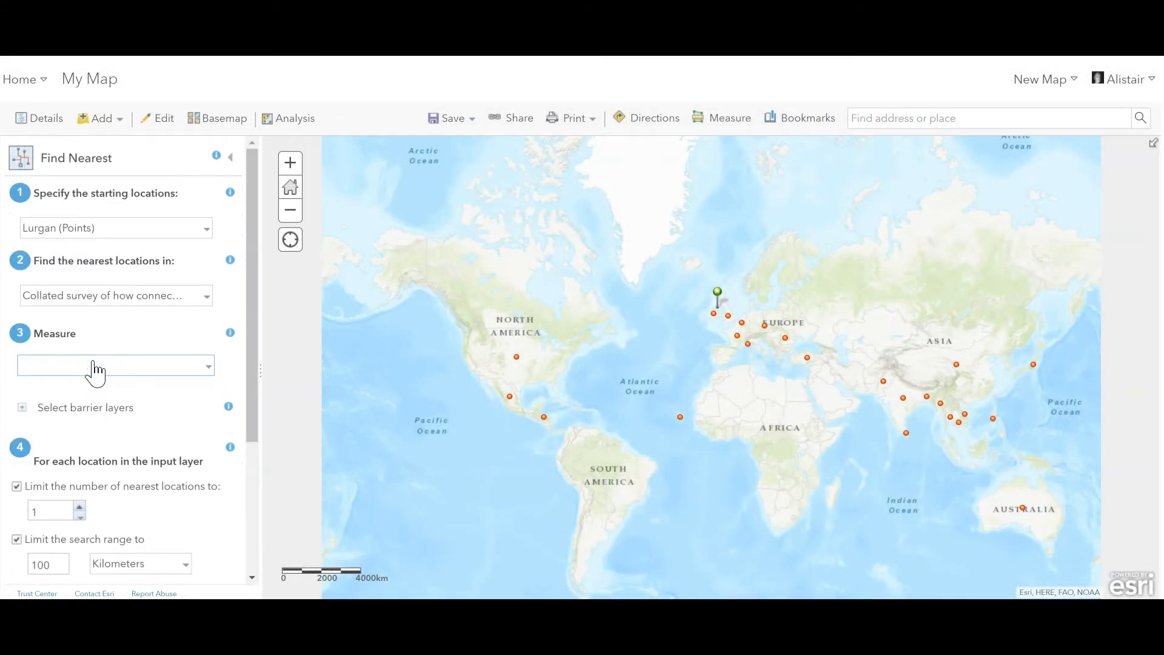
{"action": "scroll", "coordinate": [117, 343], "scroll_direction": "down", "scroll_amount": 3}
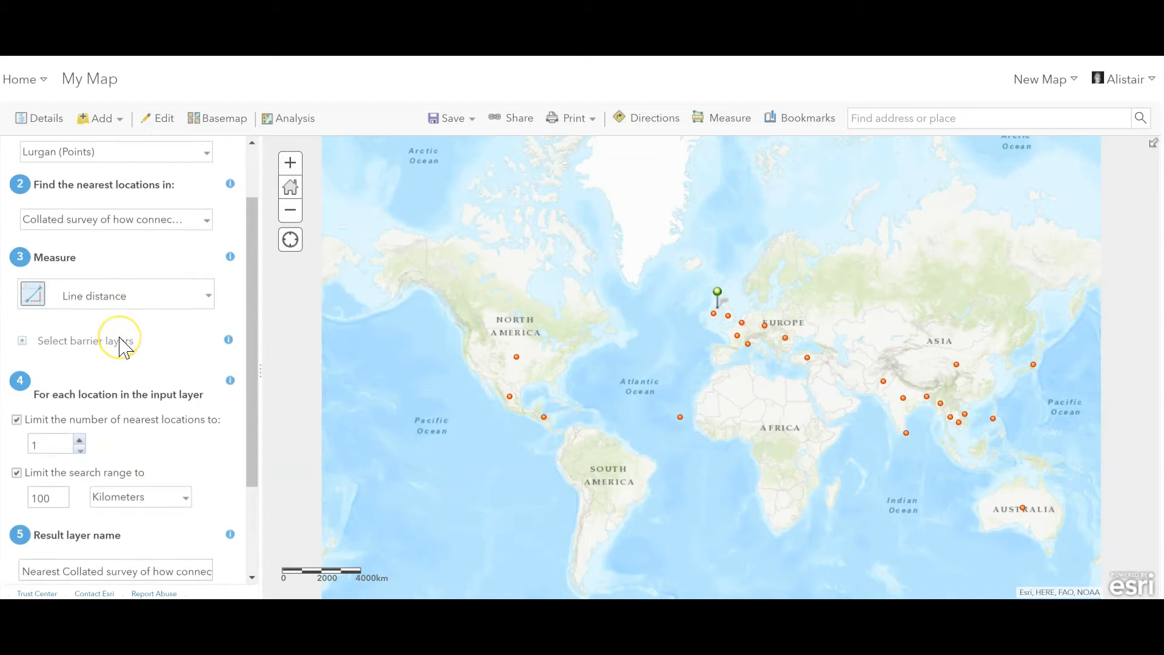
{"action": "scroll", "coordinate": [124, 347], "scroll_direction": "up", "scroll_amount": 4}
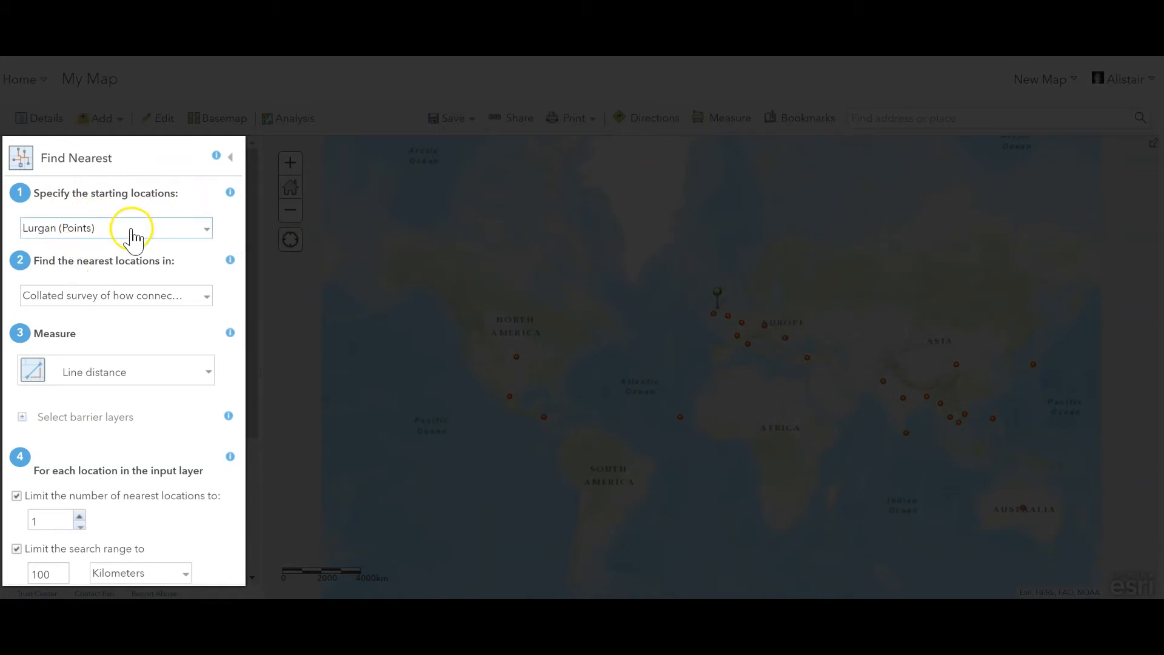
Step: Use Lurgan (Points) as the starting locations and "Collated survey of how connected are you with continents" as the layer for nearest locations
{"action": "left_click", "coordinate": [144, 229]}
{"action": "left_click", "coordinate": [145, 230]}
{"action": "left_click", "coordinate": [195, 231]}
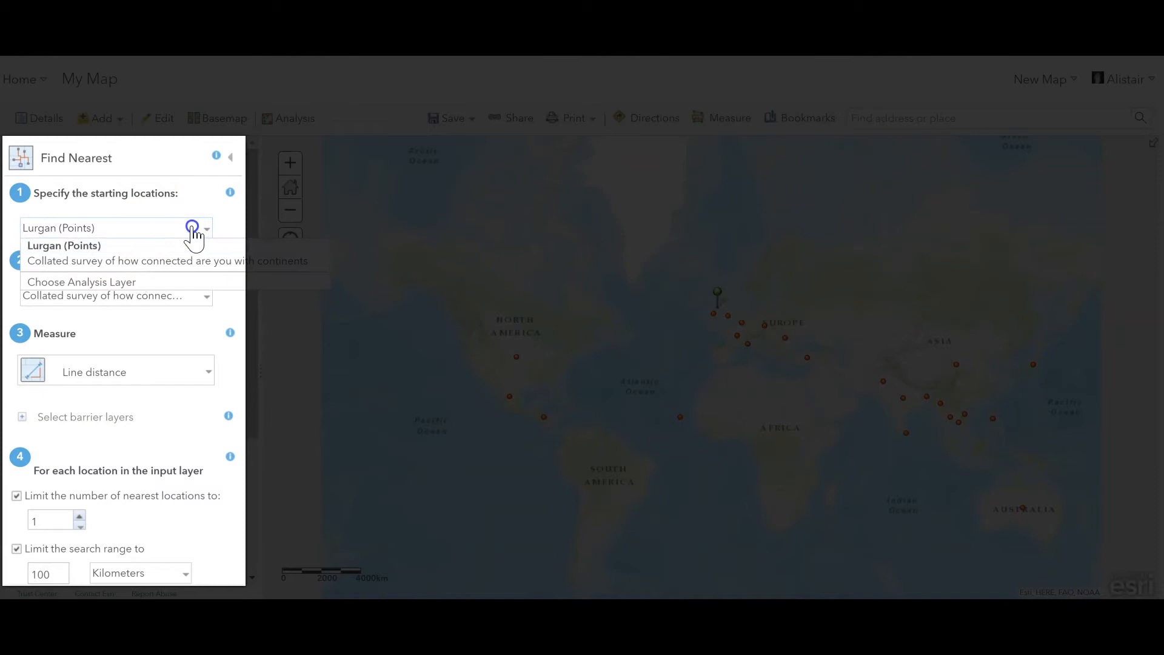
{"action": "left_click", "coordinate": [166, 232]}
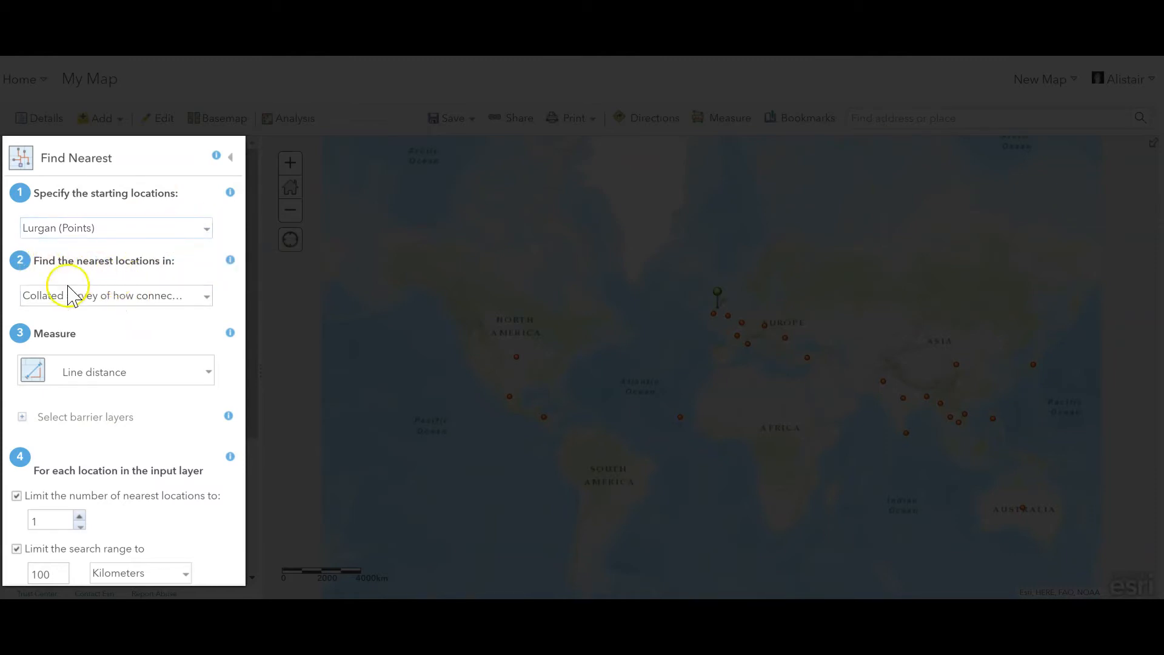
{"action": "left_click", "coordinate": [124, 296]}
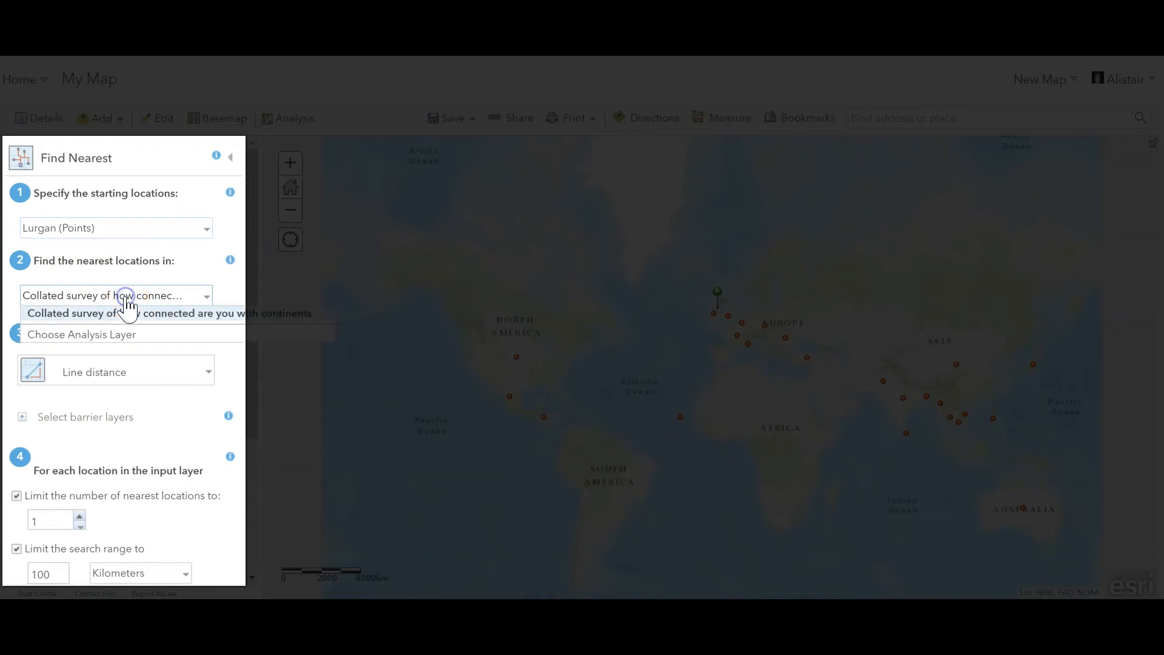
{"action": "left_click", "coordinate": [144, 312]}
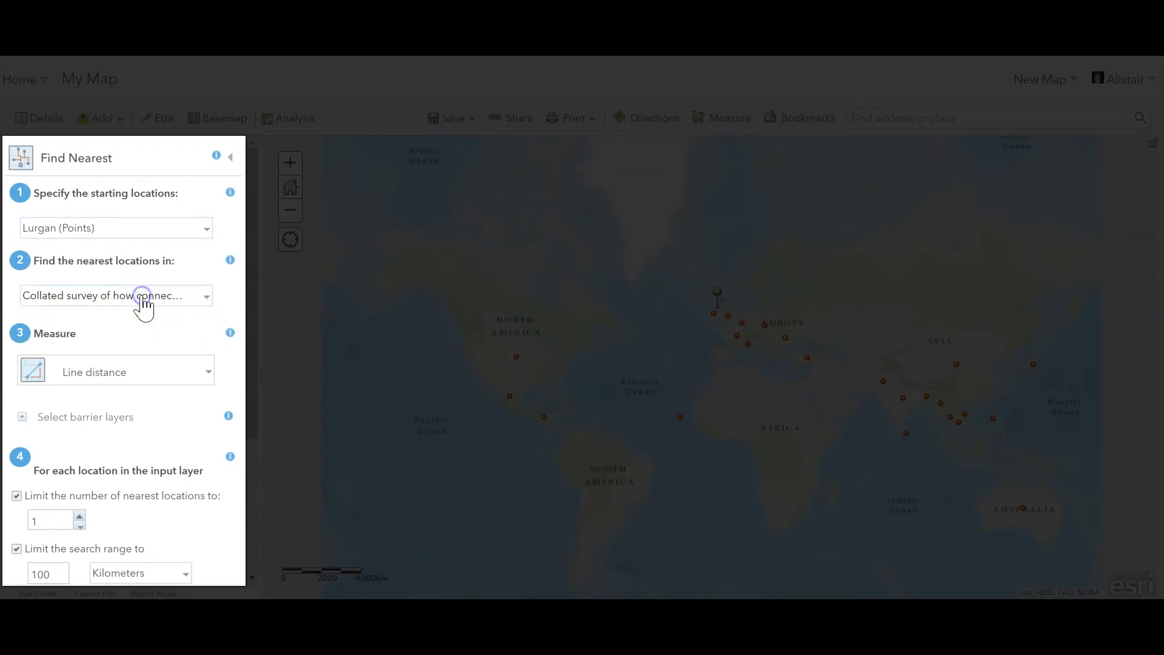
Step: Check the available measurement types for the Find Nearest analysis and keep Line distance
{"action": "left_click", "coordinate": [96, 373]}
{"action": "left_click", "coordinate": [96, 373]}
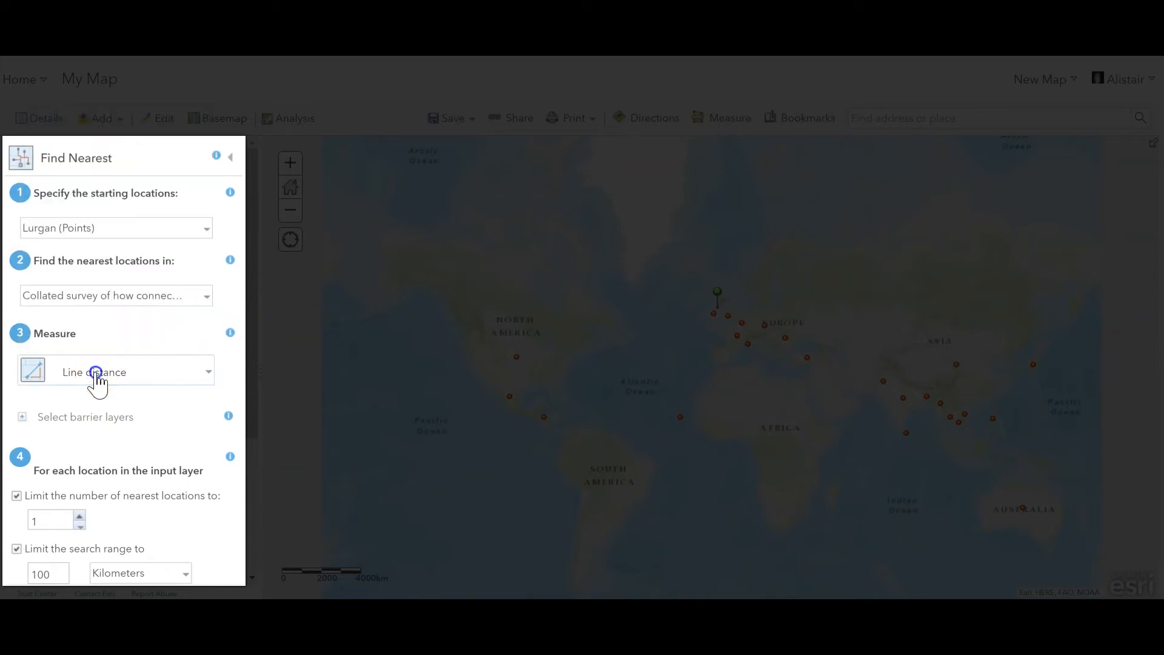
{"action": "left_click", "coordinate": [96, 374]}
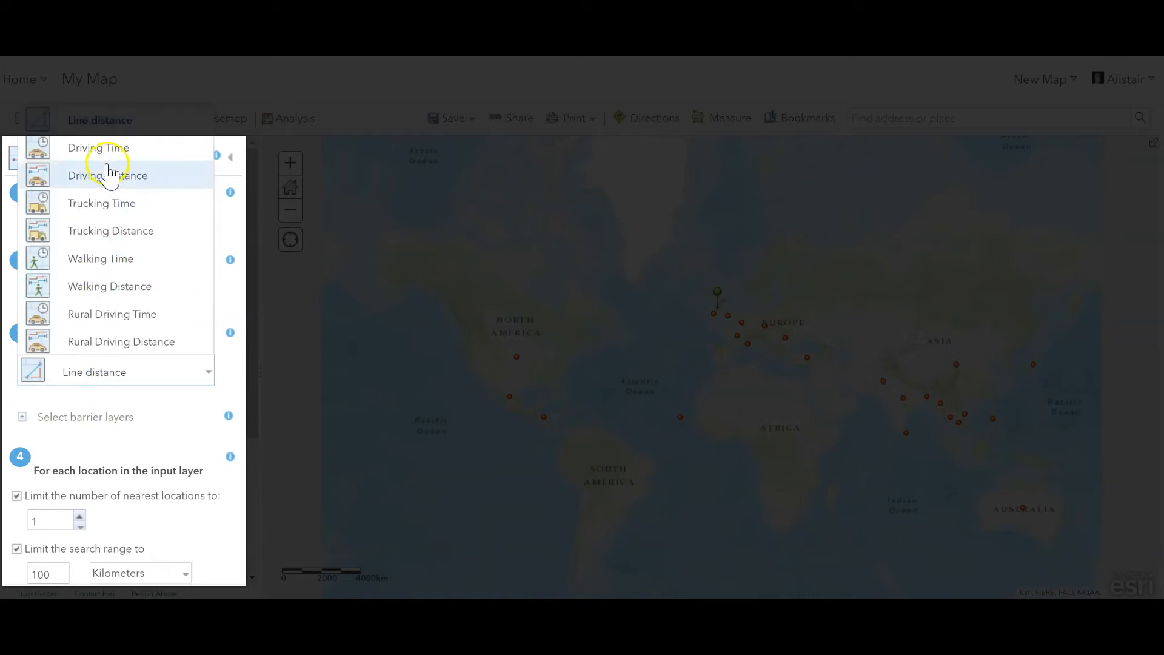
{"action": "left_click", "coordinate": [112, 372]}
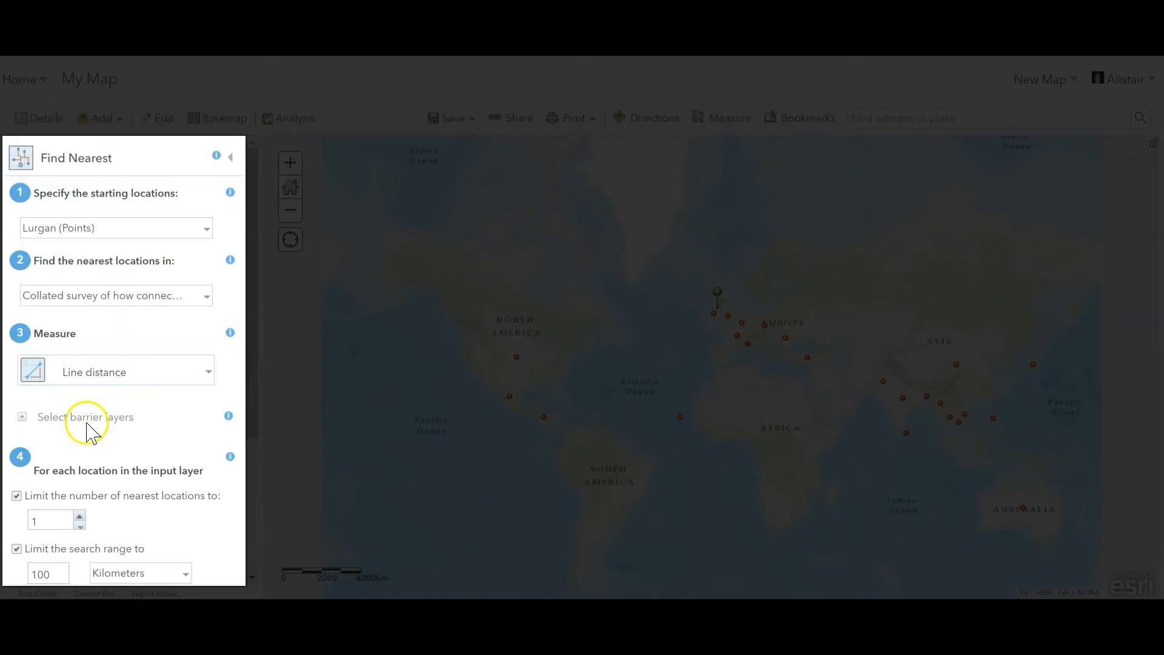
Step: Remove the limits on the number of nearest locations and on the search range in the Find Nearest analysis
{"action": "scroll", "coordinate": [85, 418], "scroll_direction": "down", "scroll_amount": 3}
{"action": "left_click", "coordinate": [17, 343]}
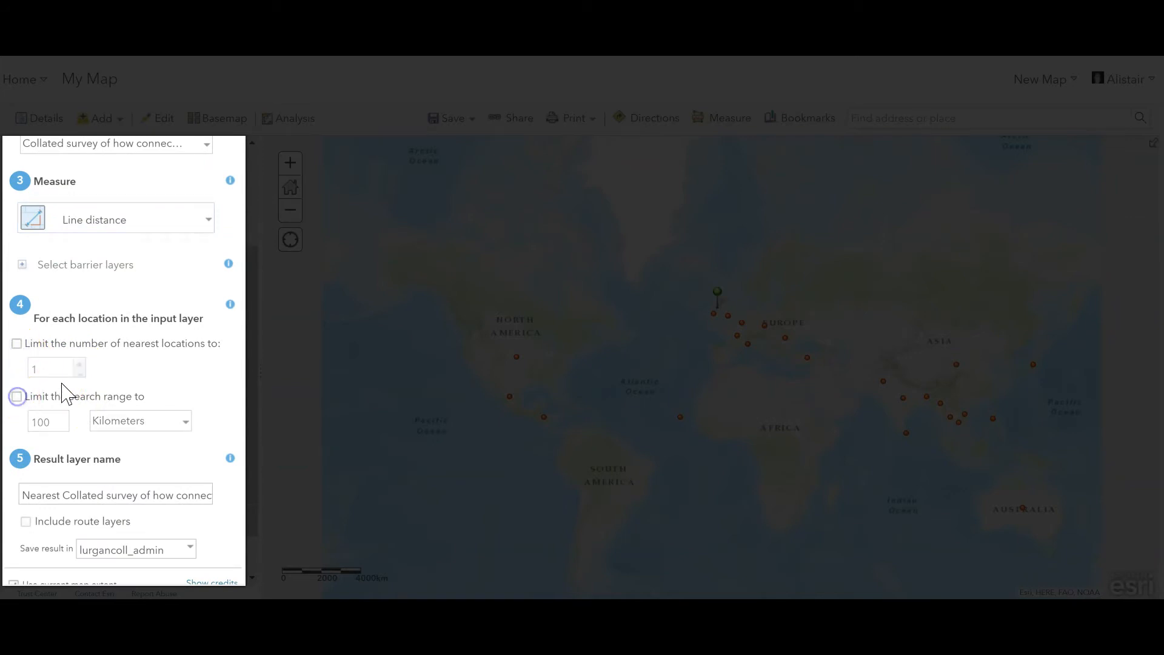
Step: Name the result layer "Flow lines globalisation" and run the analysis
{"action": "scroll", "coordinate": [64, 394], "scroll_direction": "down", "scroll_amount": 1}
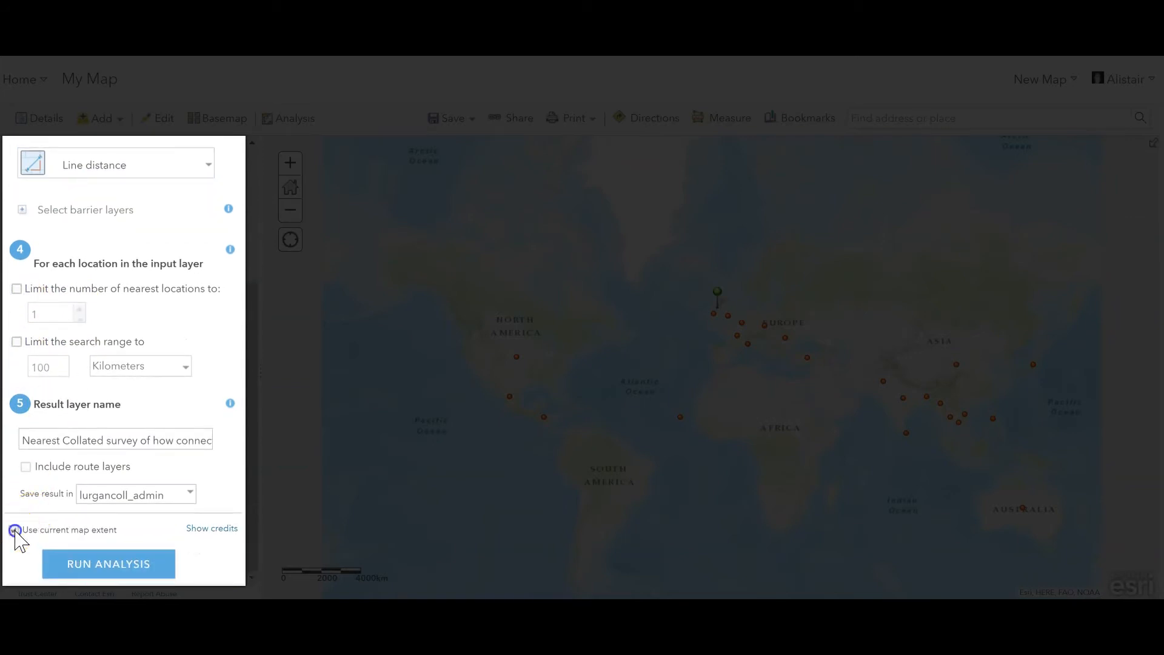
{"action": "triple_click", "coordinate": [134, 439]}
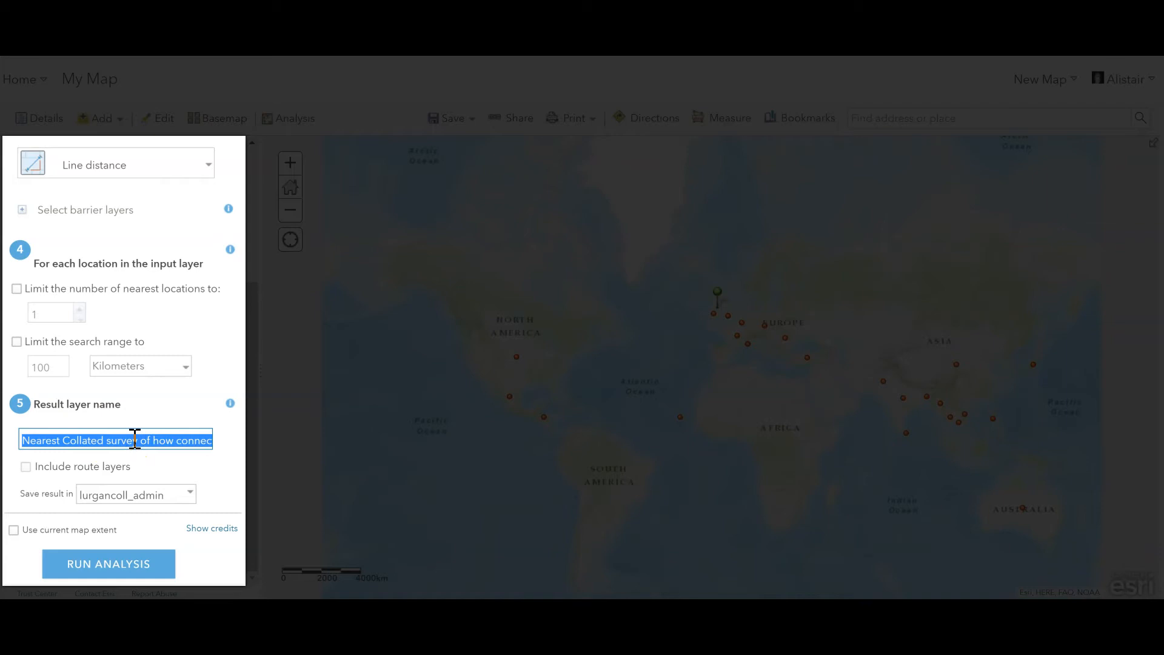
{"action": "type", "text": "Flow lines globalisation"}
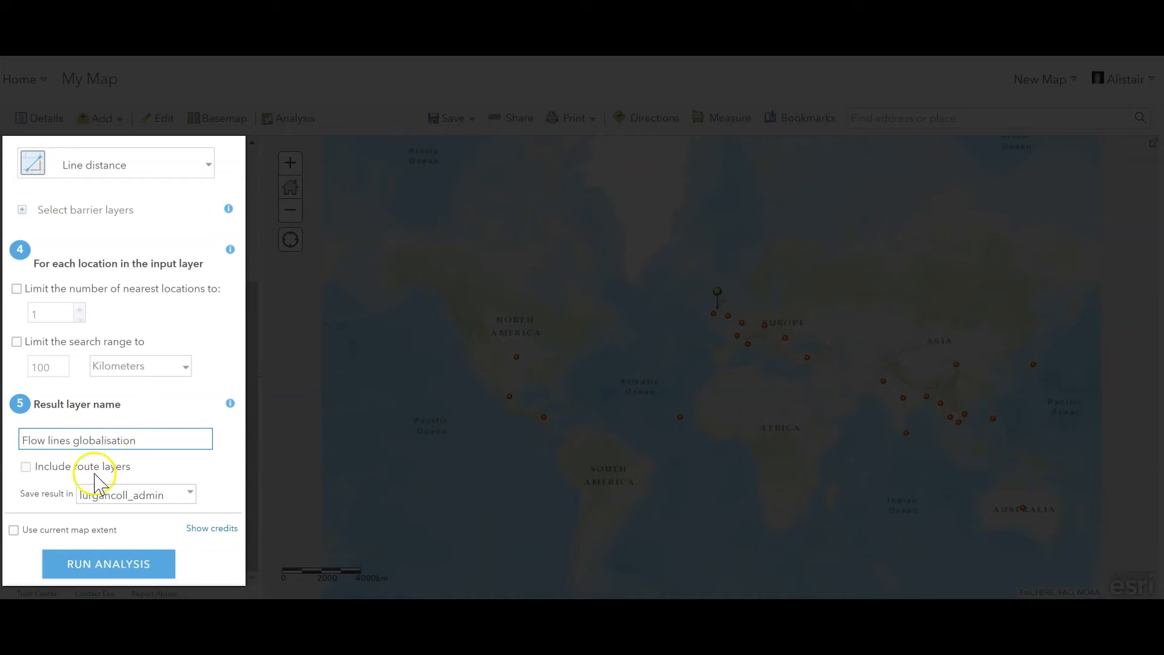
{"action": "left_click", "coordinate": [107, 567]}
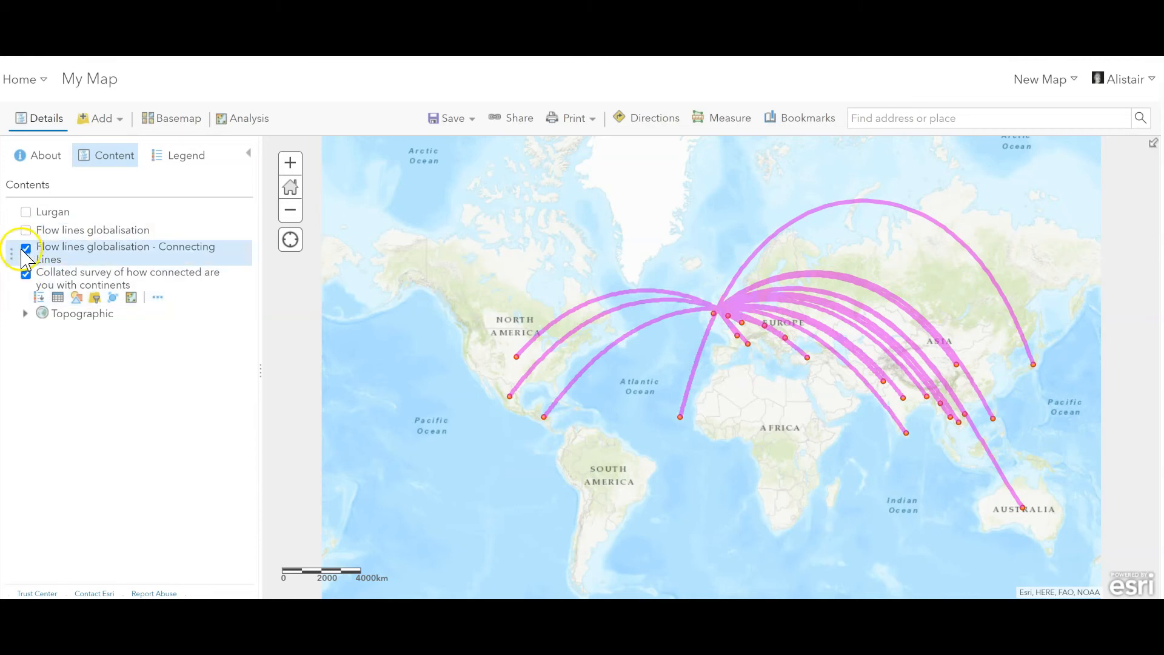
Step: Style the "Flow lines globalisation - Connecting Lines" layer by the survey's Number_of_items attribute
{"action": "left_click", "coordinate": [59, 258]}
{"action": "left_click", "coordinate": [77, 272]}
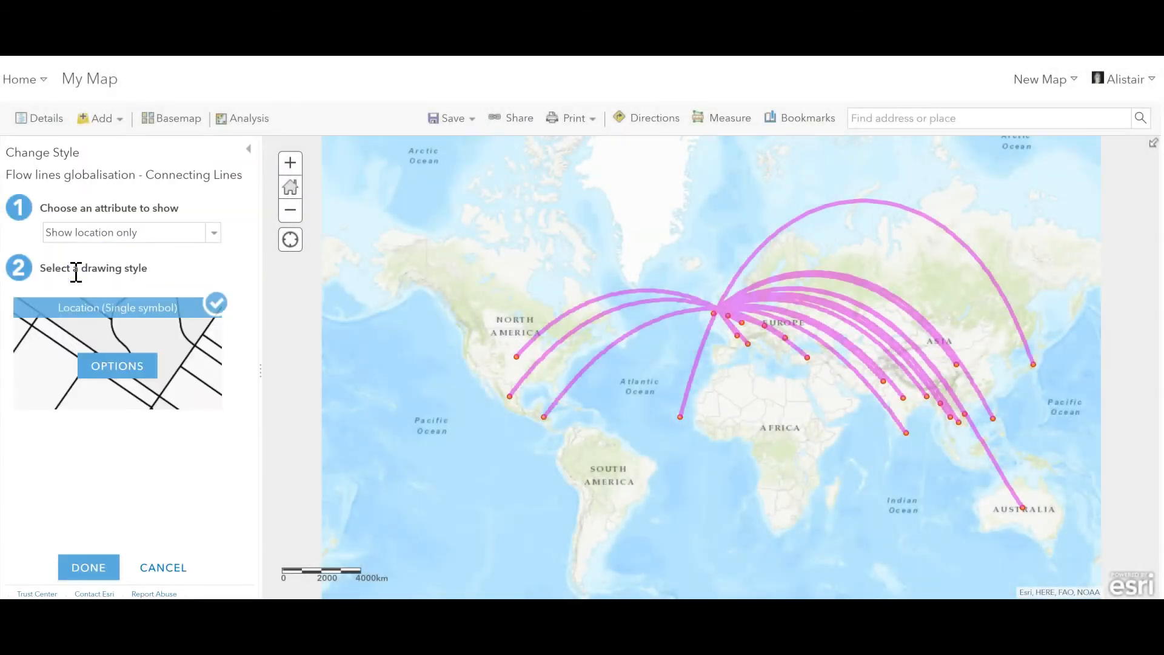
{"action": "left_click", "coordinate": [115, 233]}
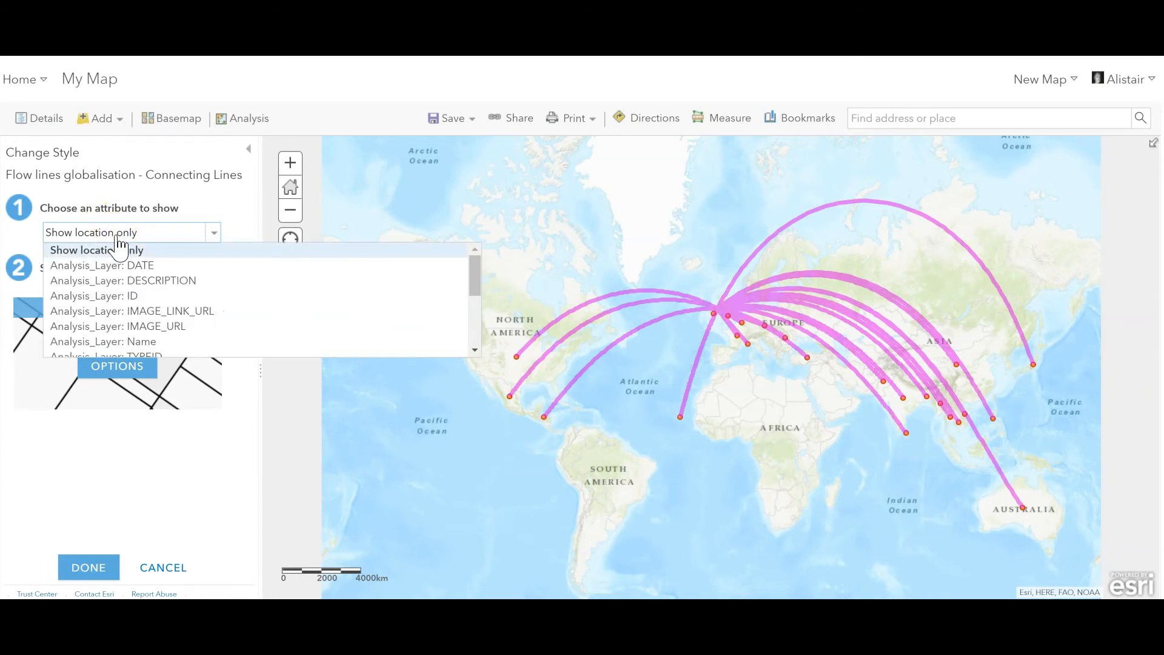
{"action": "scroll", "coordinate": [123, 273], "scroll_direction": "down", "scroll_amount": 2}
{"action": "scroll", "coordinate": [125, 292], "scroll_direction": "down", "scroll_amount": 2}
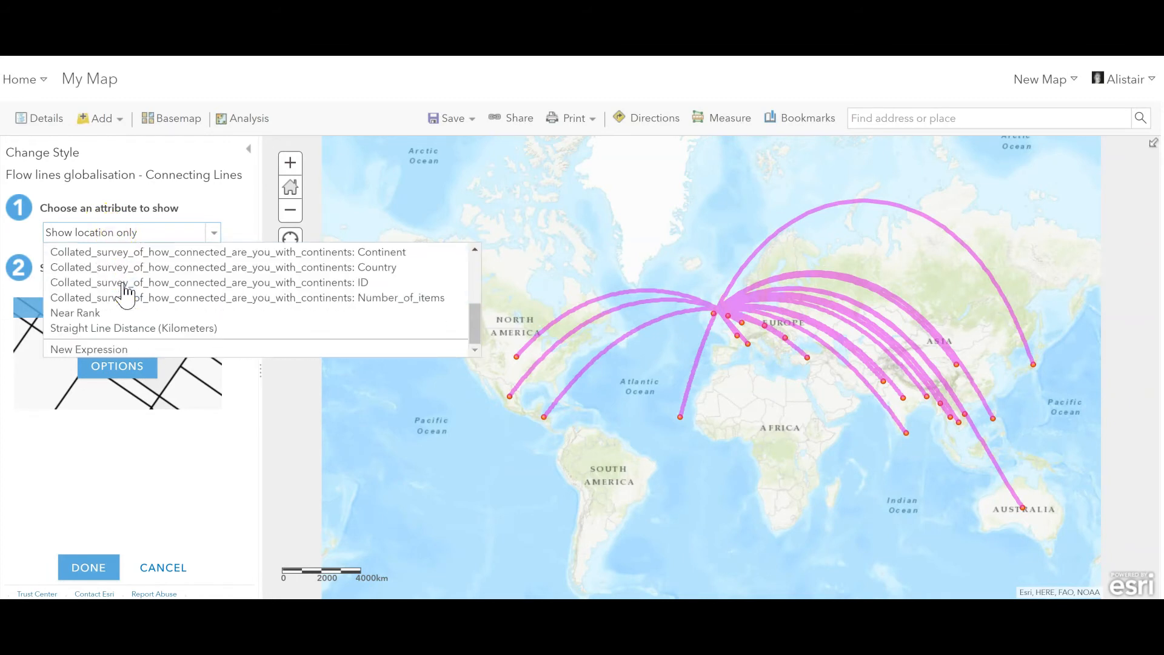
{"action": "left_click", "coordinate": [182, 303]}
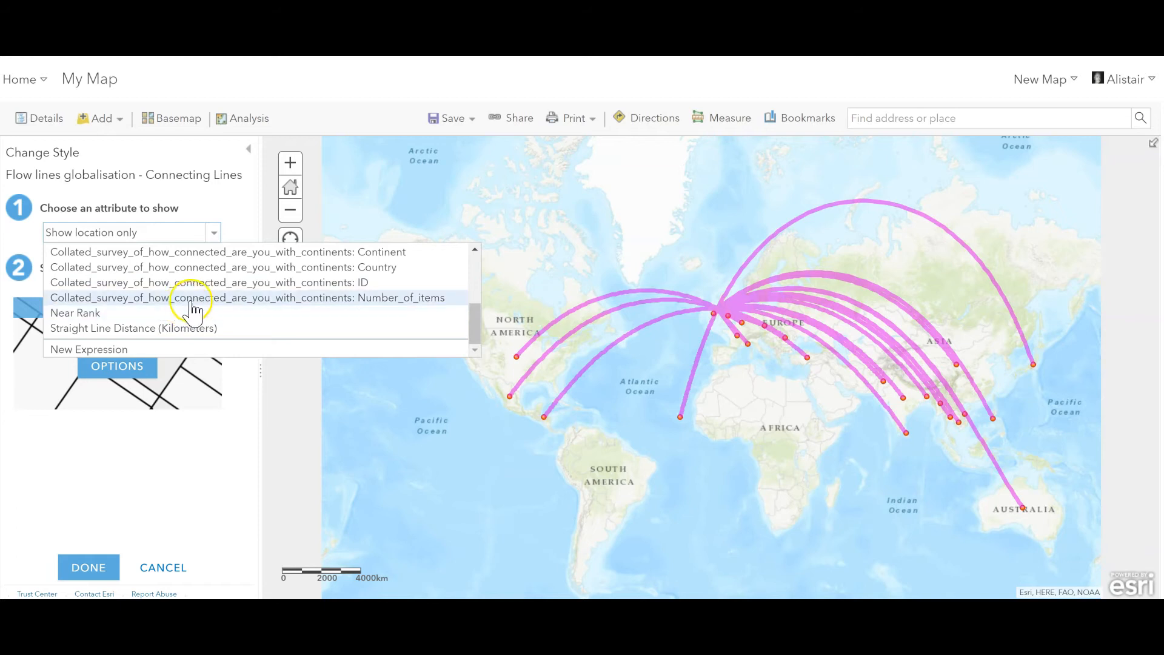
{"action": "left_click", "coordinate": [399, 298]}
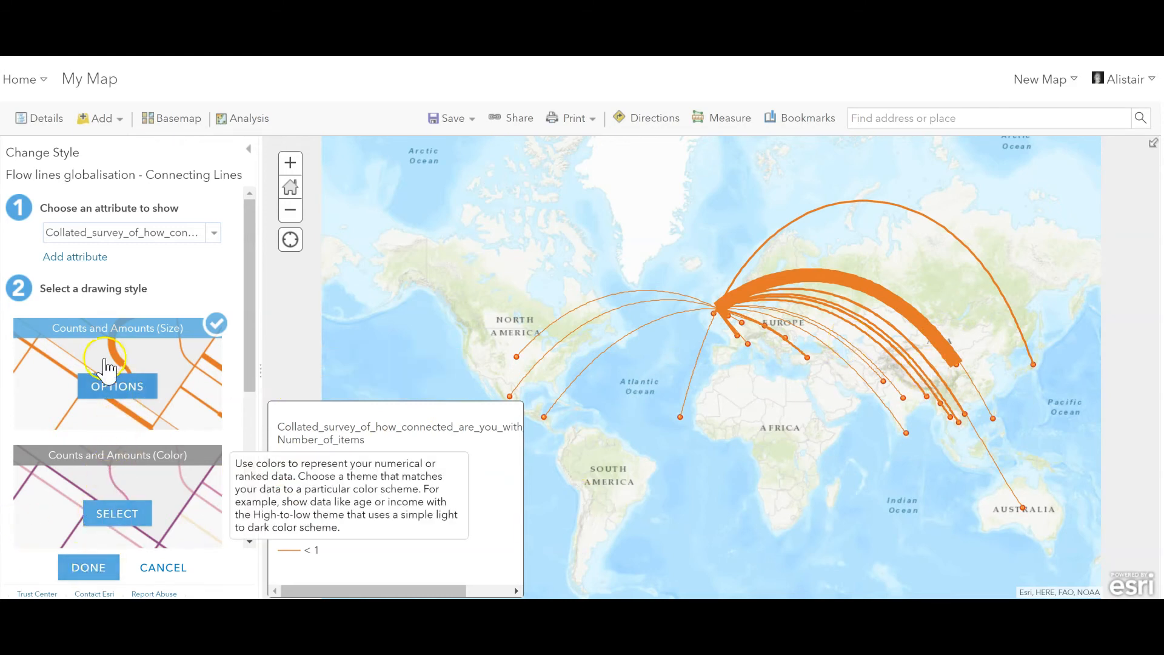
Step: Add the survey's Continent attribute as the second styling attribute for the connecting lines and apply the style
{"action": "left_click", "coordinate": [75, 257]}
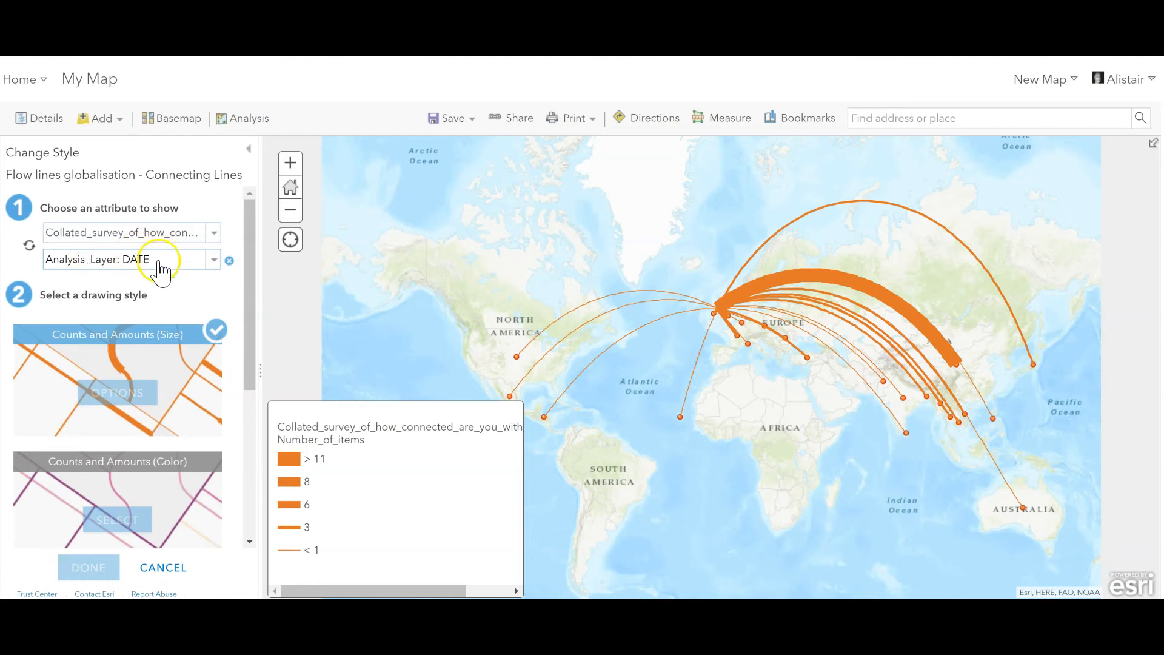
{"action": "left_click", "coordinate": [213, 261]}
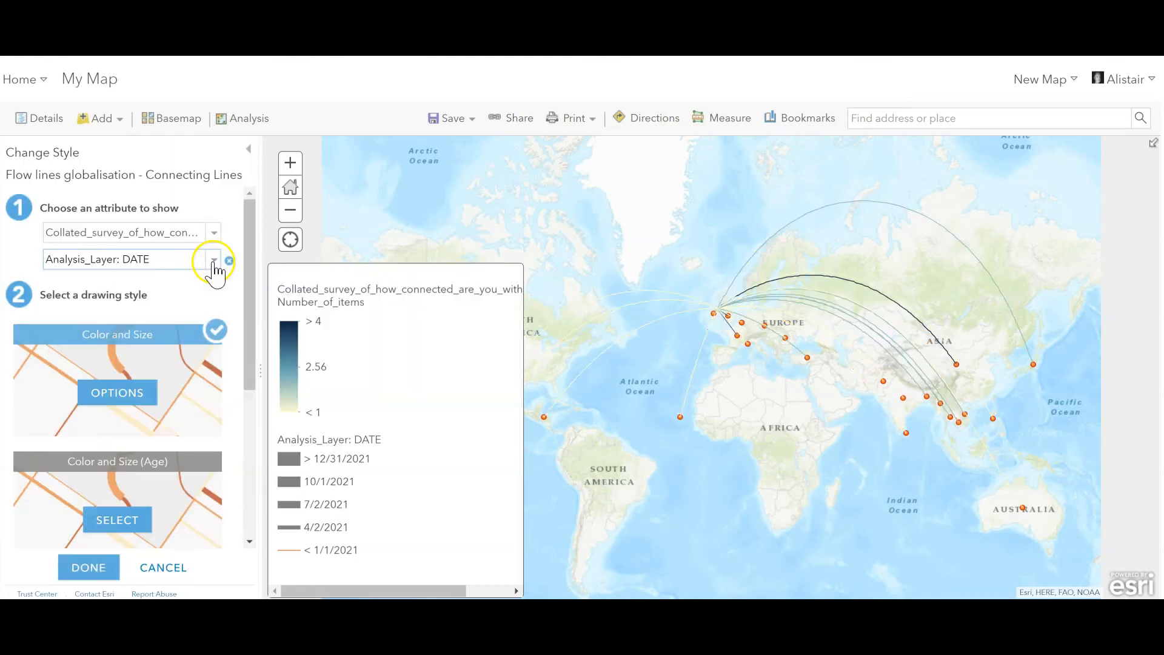
{"action": "left_click", "coordinate": [213, 260]}
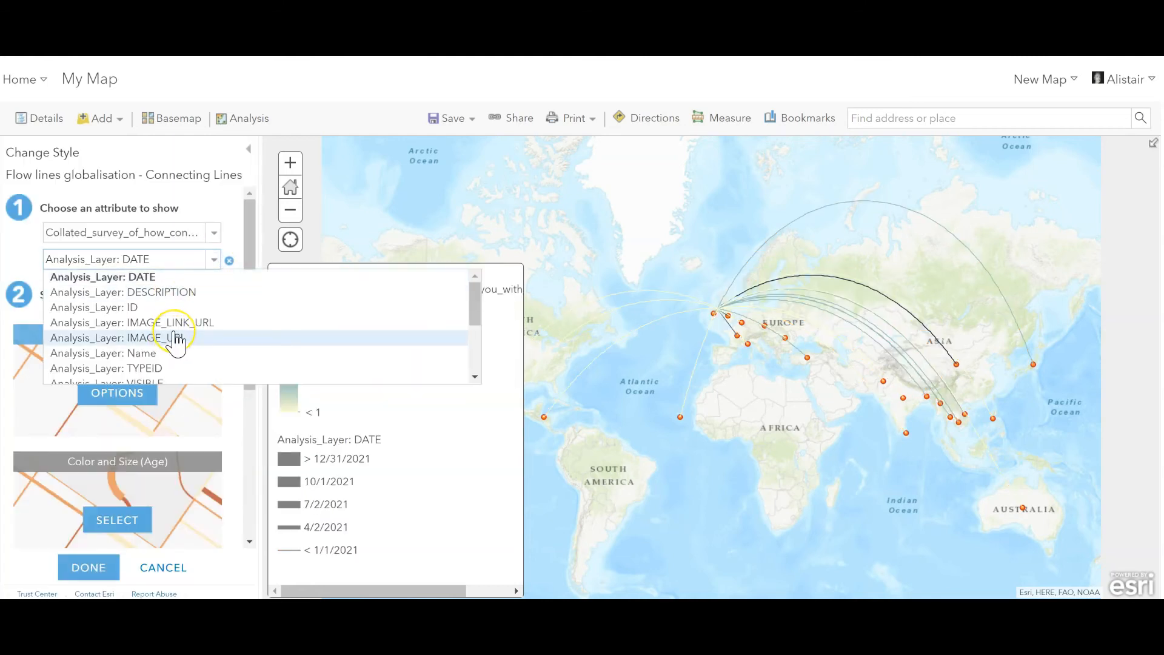
{"action": "scroll", "coordinate": [176, 340], "scroll_direction": "down", "scroll_amount": 2}
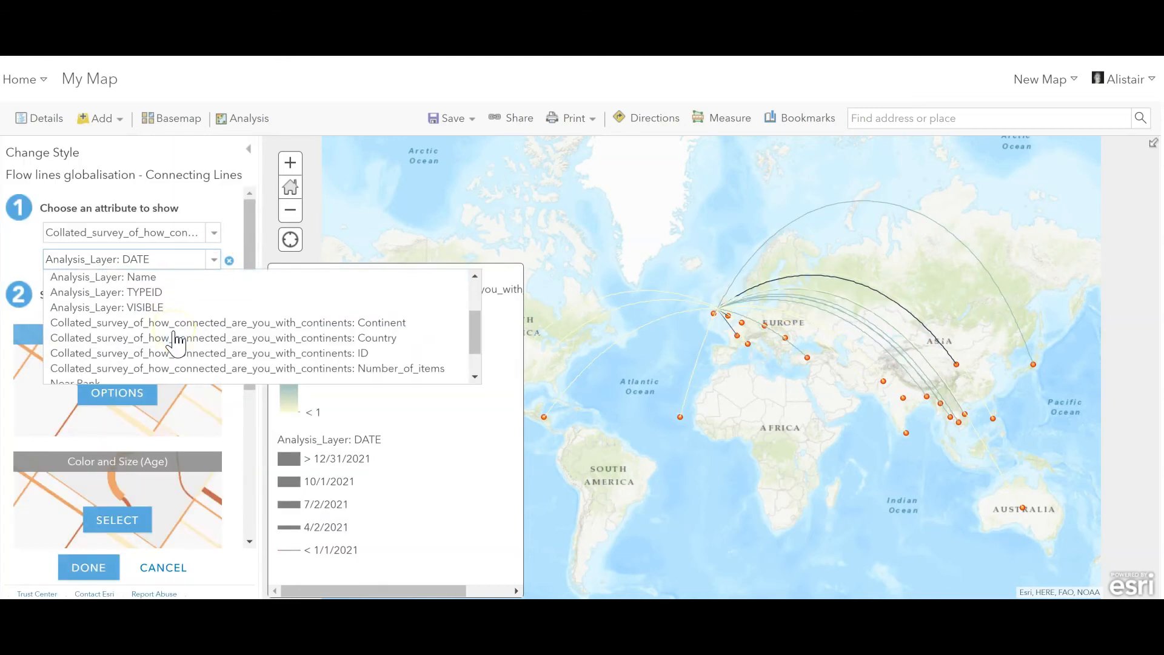
{"action": "left_click", "coordinate": [337, 328]}
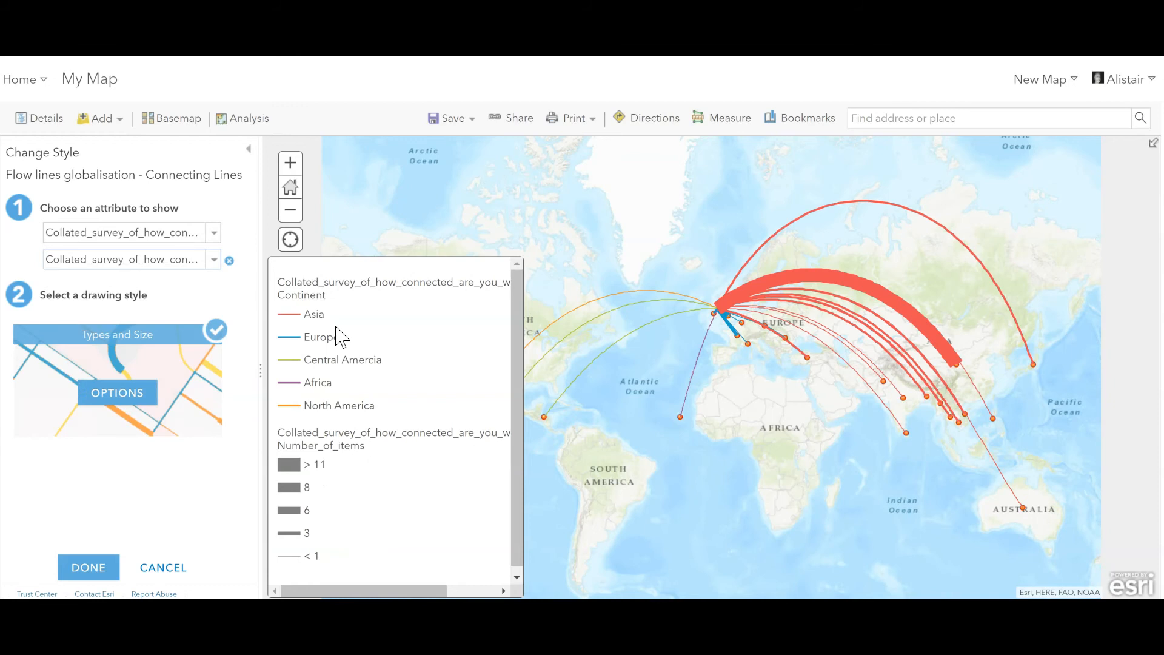
{"action": "mouse_move", "coordinate": [182, 405]}
{"action": "left_click", "coordinate": [78, 570]}
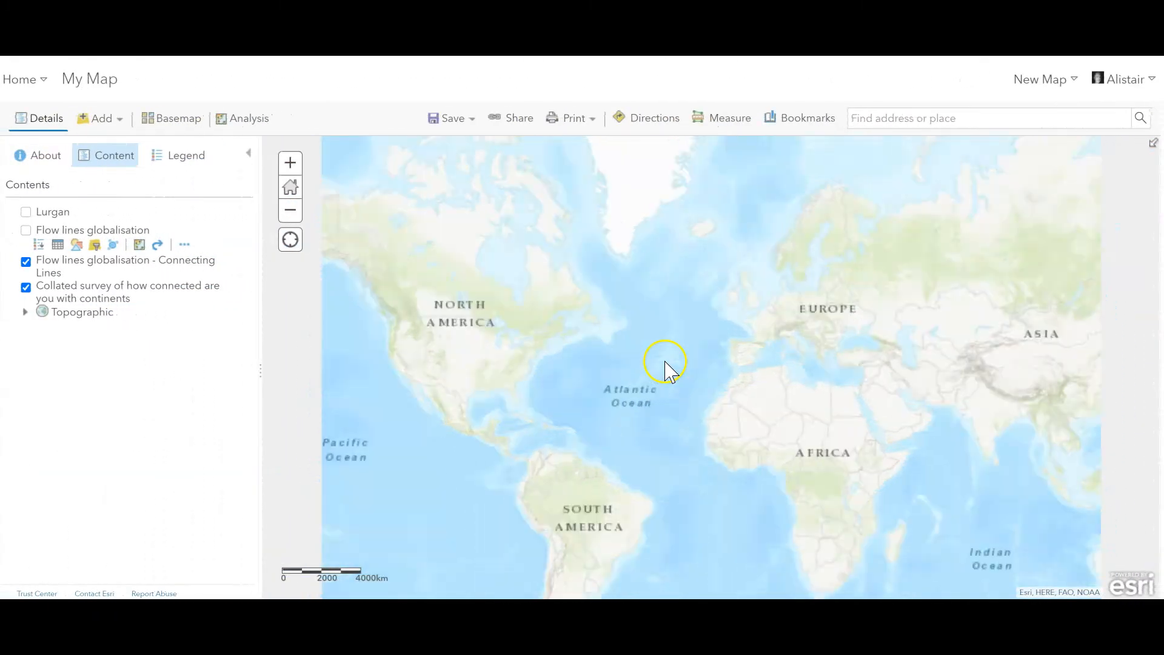
Step: Display the map legend and examine how the flow lines spread from Lurgan across Africa, the Atlantic and the Americas
{"action": "left_click_drag", "start_coordinate": [677, 346], "coordinate": [517, 408]}
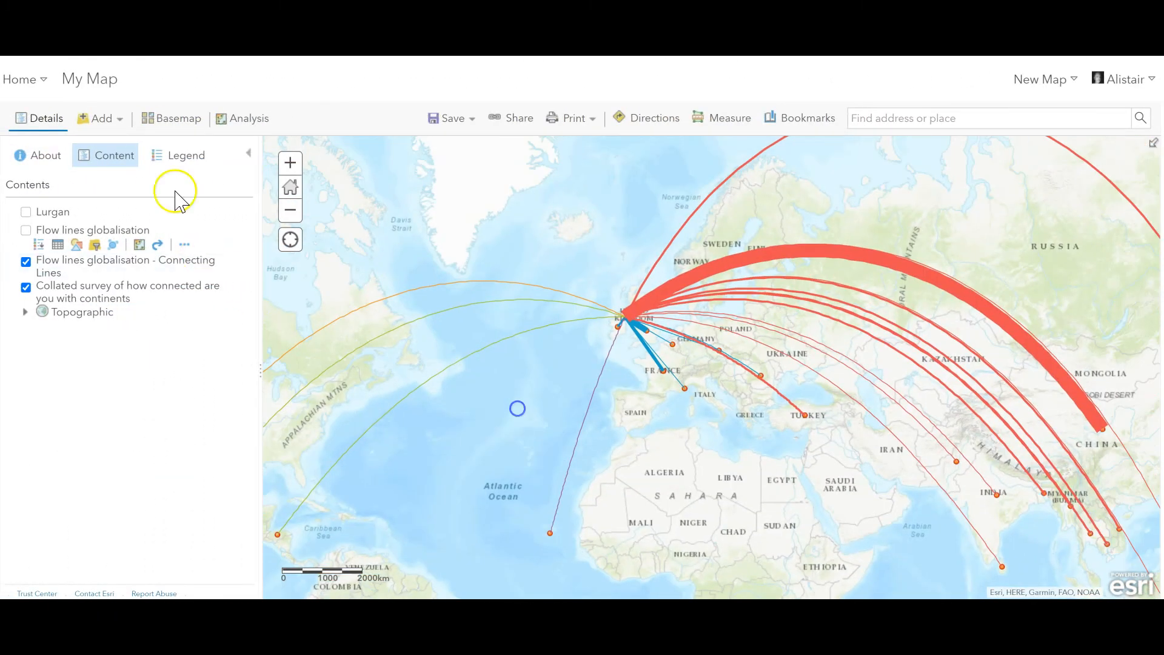
{"action": "left_click", "coordinate": [180, 156]}
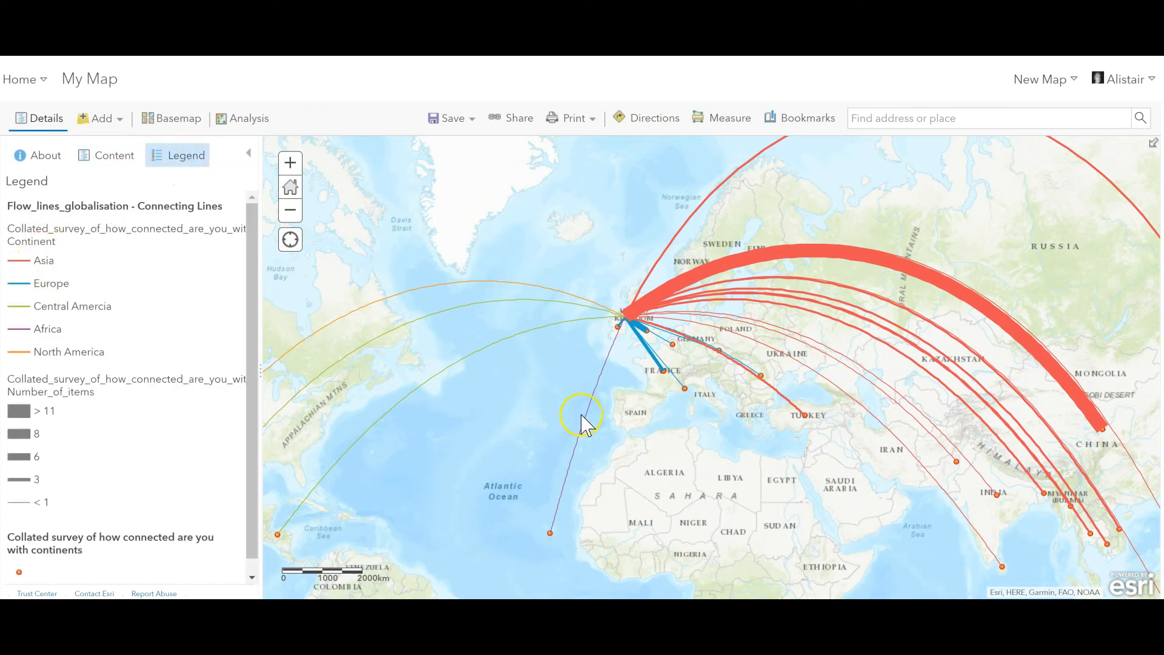
{"action": "left_click_drag", "start_coordinate": [707, 467], "coordinate": [624, 475]}
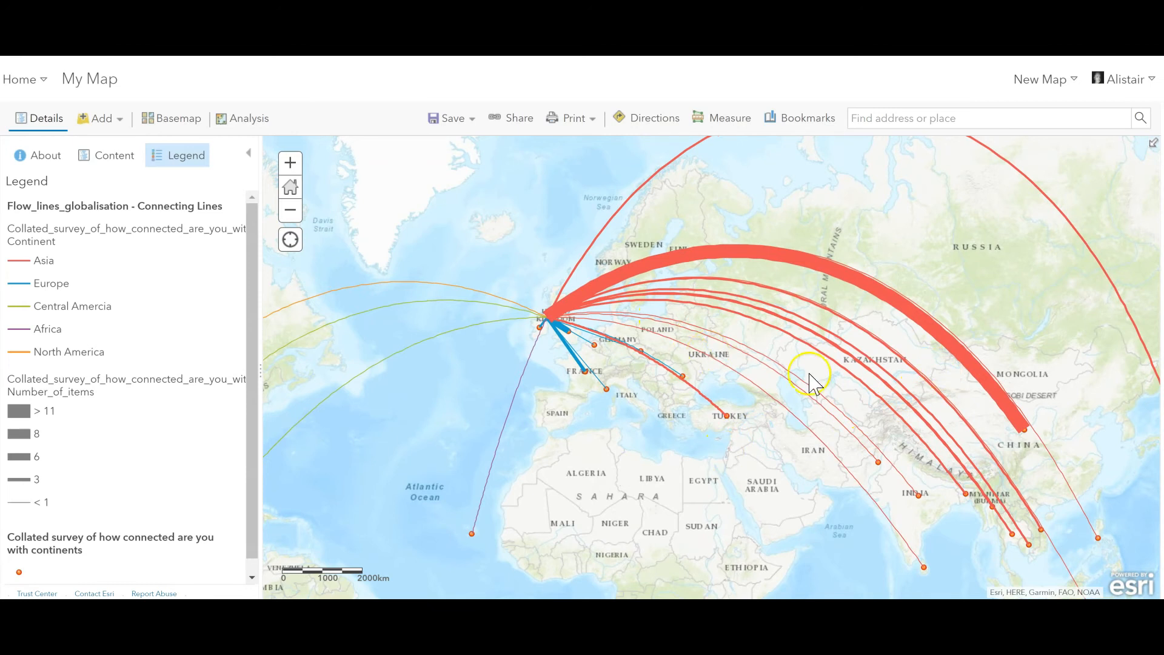
{"action": "left_click_drag", "start_coordinate": [757, 474], "coordinate": [745, 315]}
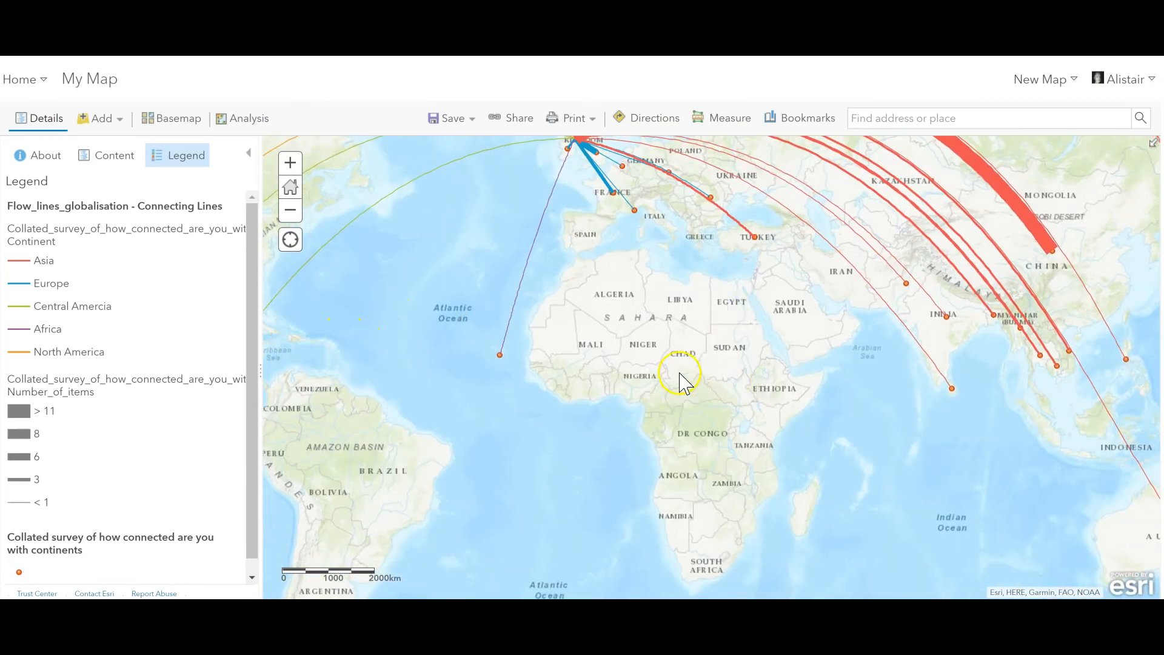
{"action": "left_click_drag", "start_coordinate": [594, 370], "coordinate": [680, 363]}
{"action": "left_click_drag", "start_coordinate": [446, 407], "coordinate": [564, 452]}
{"action": "left_click_drag", "start_coordinate": [532, 332], "coordinate": [434, 398]}
{"action": "left_click", "coordinate": [645, 368]}
{"action": "left_click_drag", "start_coordinate": [645, 369], "coordinate": [612, 429]}
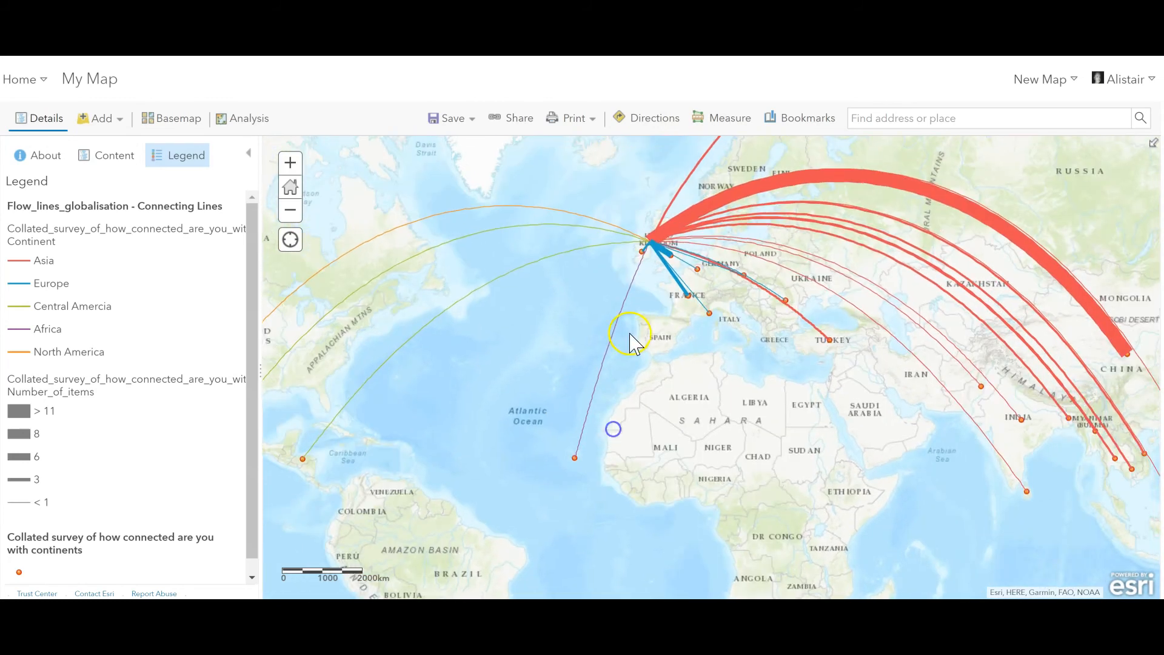
Step: Examine the flow lines running from Lurgan to the European survey locations up close
{"action": "scroll", "coordinate": [631, 337], "scroll_direction": "up", "scroll_amount": 2}
{"action": "left_click_drag", "start_coordinate": [678, 281], "coordinate": [537, 477]}
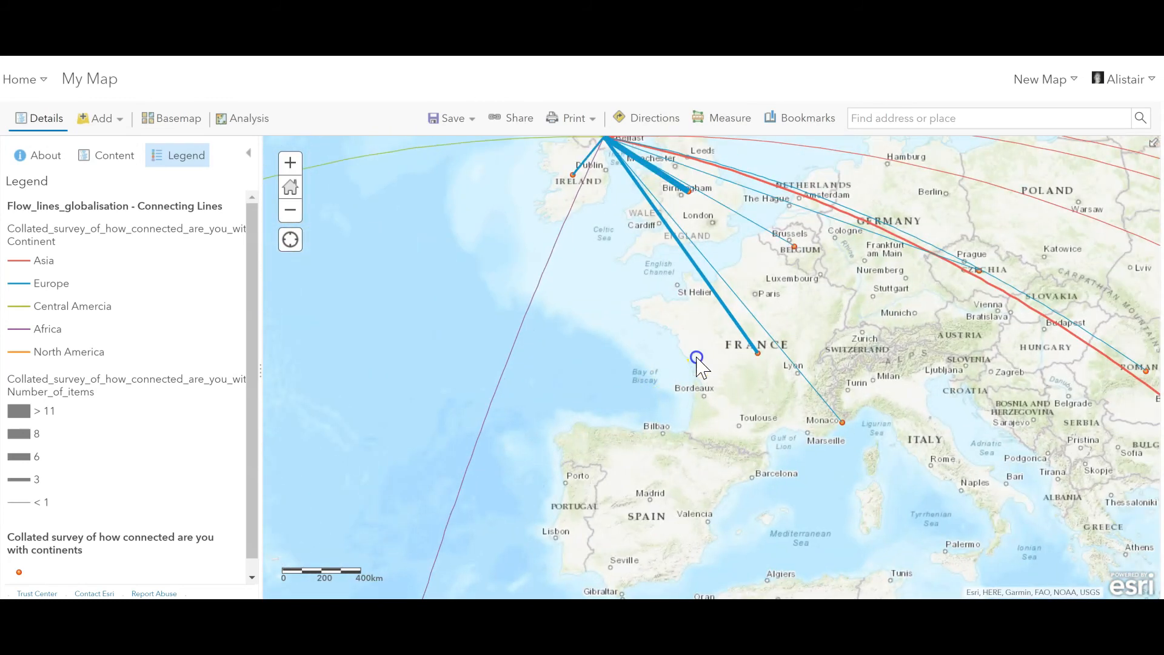
{"action": "left_click_drag", "start_coordinate": [696, 358], "coordinate": [637, 446]}
{"action": "left_click", "coordinate": [660, 350]}
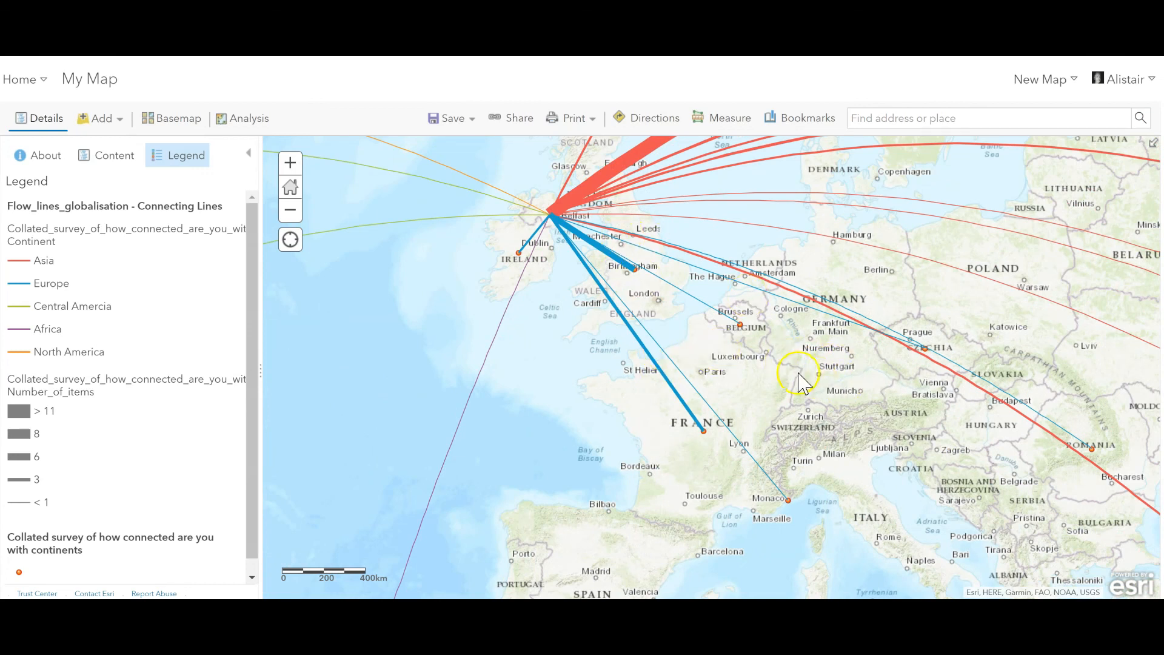
{"action": "left_click_drag", "start_coordinate": [805, 389], "coordinate": [683, 337]}
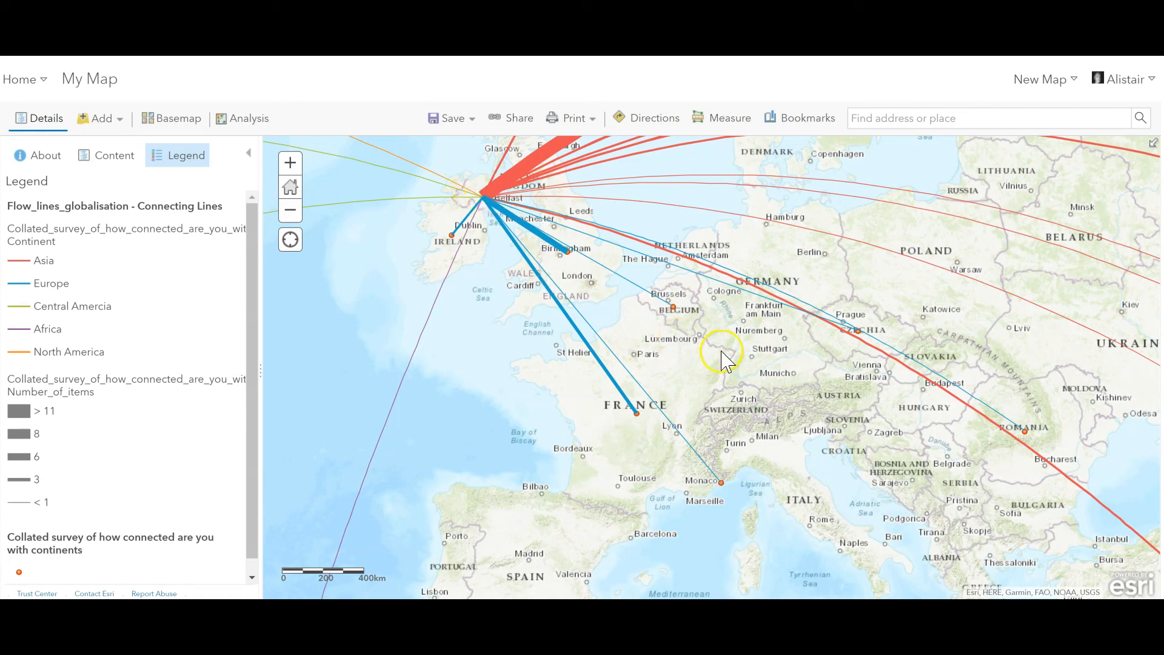
Step: Follow the flow lines to their endpoints across Asia, then return to a view of the whole world map
{"action": "scroll", "coordinate": [722, 359], "scroll_direction": "down", "scroll_amount": 1}
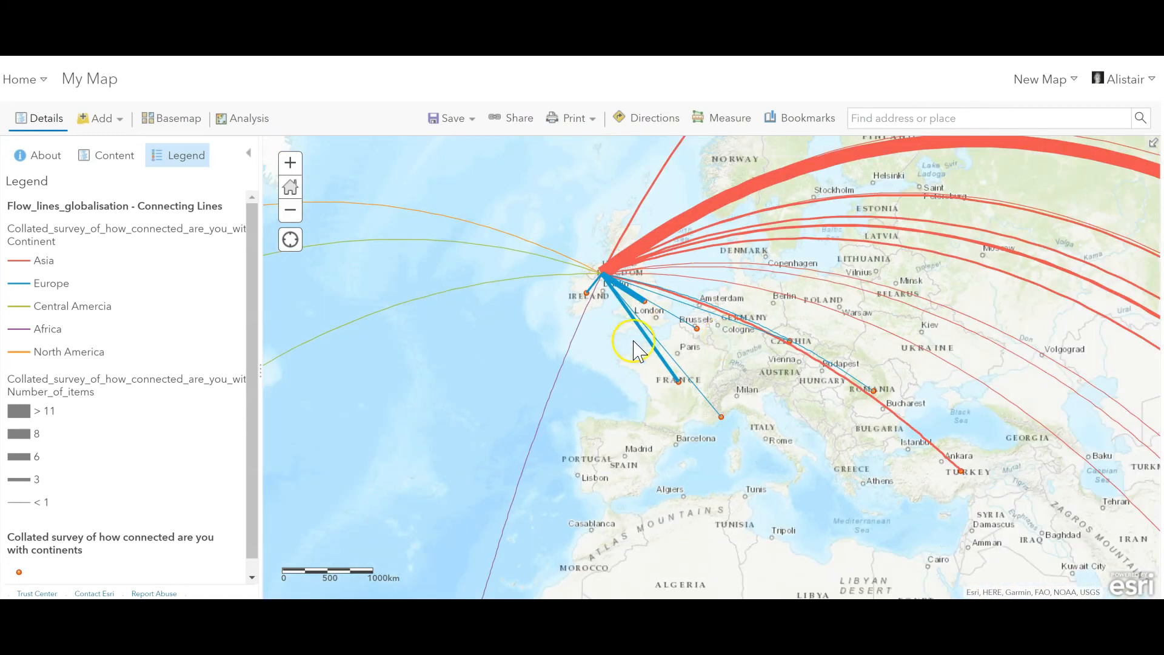
{"action": "left_click_drag", "start_coordinate": [796, 400], "coordinate": [720, 405]}
{"action": "left_click_drag", "start_coordinate": [883, 371], "coordinate": [759, 377]}
{"action": "left_click_drag", "start_coordinate": [988, 448], "coordinate": [830, 385]}
{"action": "left_click_drag", "start_coordinate": [902, 421], "coordinate": [798, 351]}
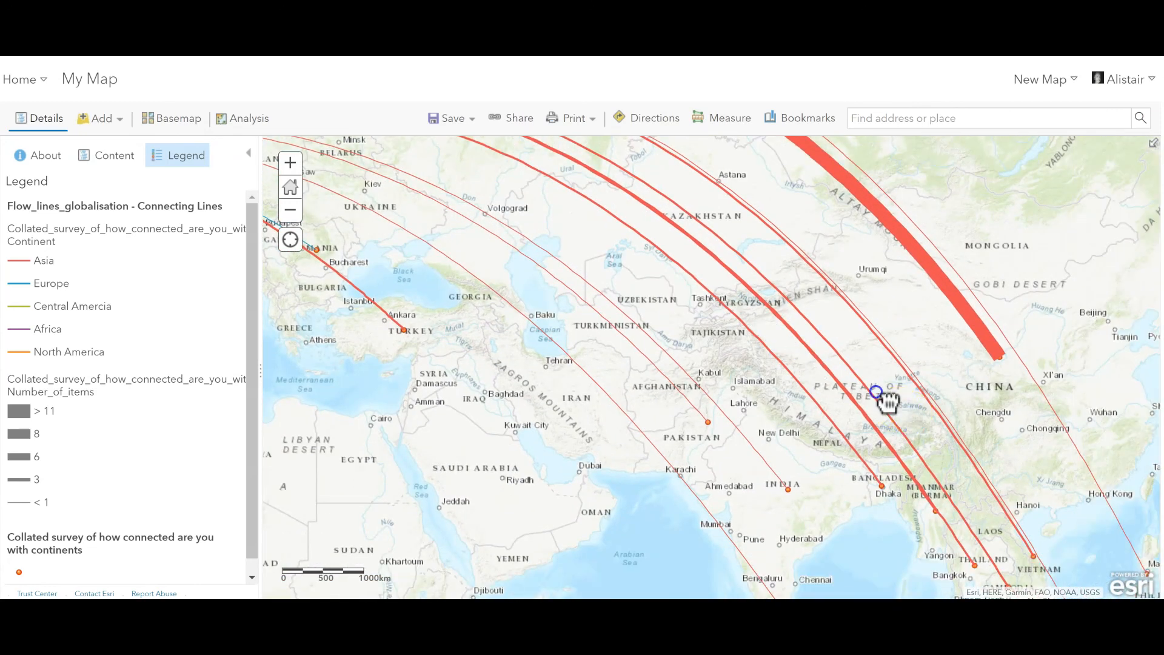
{"action": "left_click_drag", "start_coordinate": [885, 403], "coordinate": [830, 363]}
{"action": "left_click_drag", "start_coordinate": [941, 377], "coordinate": [932, 337]}
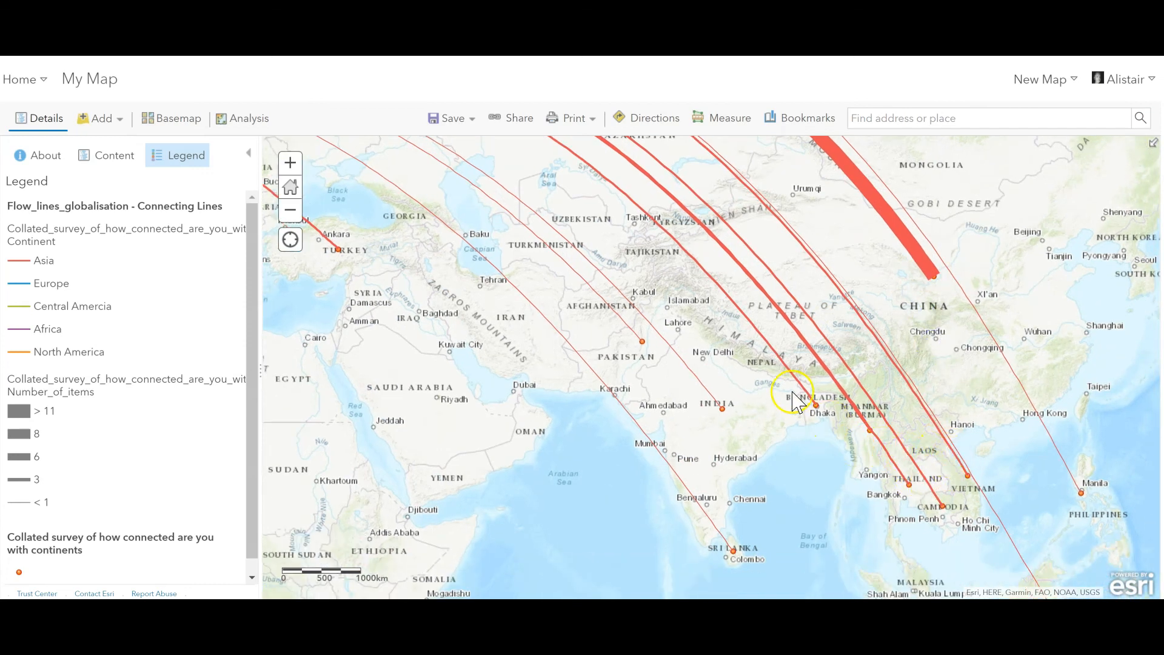
{"action": "scroll", "coordinate": [733, 378], "scroll_direction": "down", "scroll_amount": 2}
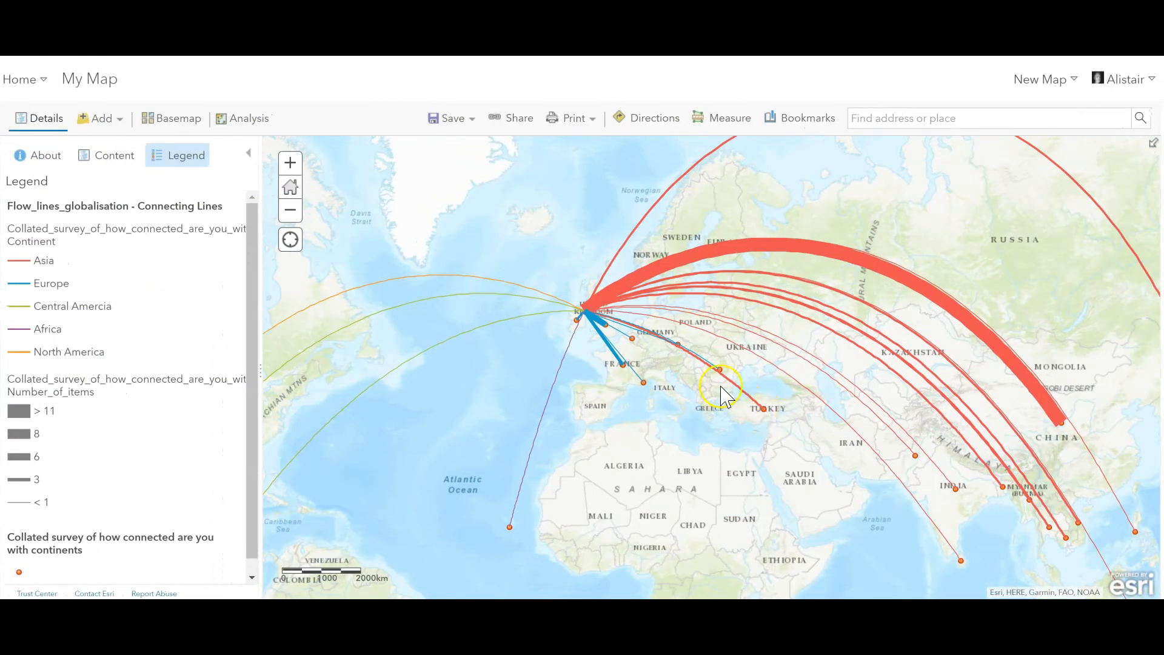
{"action": "scroll", "coordinate": [724, 397], "scroll_direction": "down", "scroll_amount": 1}
{"action": "mouse_move", "coordinate": [703, 373]}
{"action": "left_mouse_down"}
{"action": "mouse_move", "coordinate": [710, 361]}
{"action": "mouse_move", "coordinate": [712, 379]}
{"action": "left_mouse_up"}
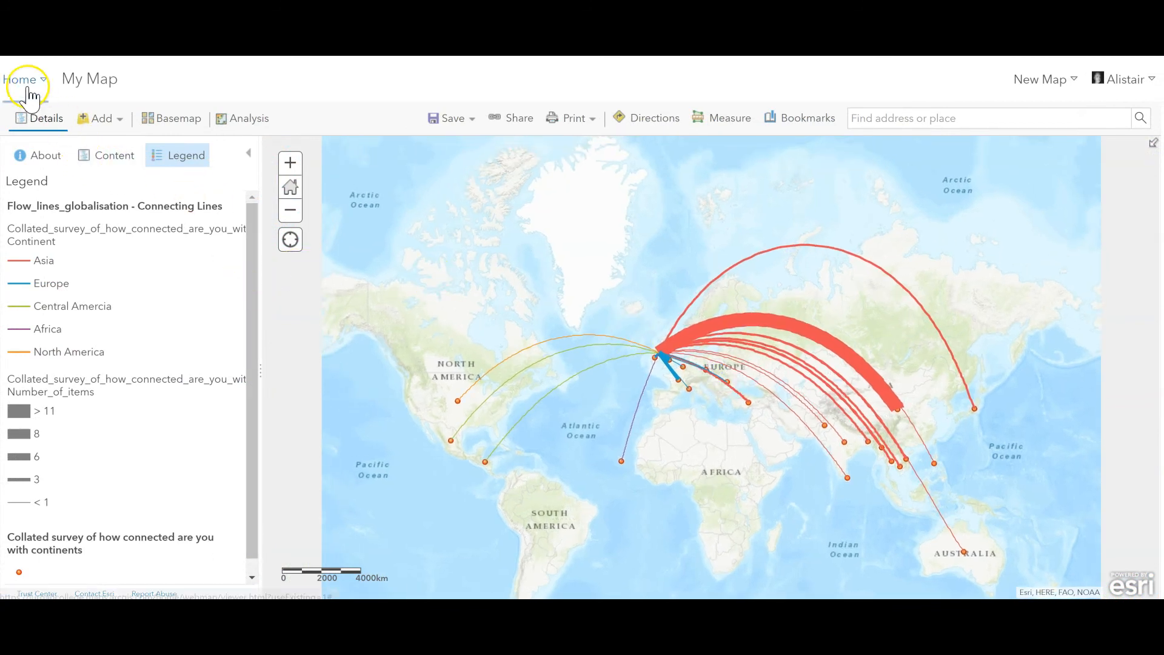